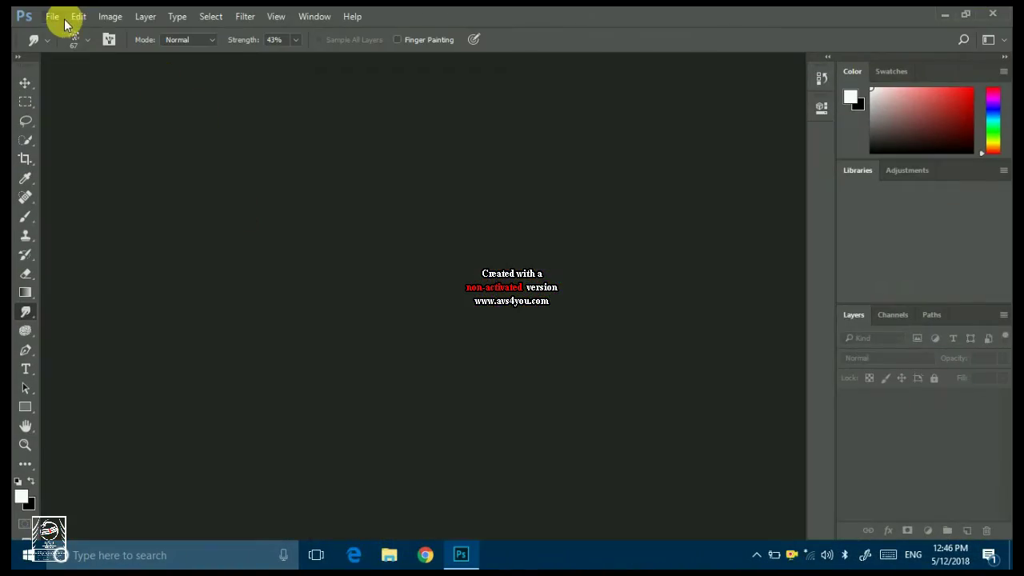
- Open the photo DSC_0031.JPG
click(52, 16)
key(Escape)
double_click(268, 173)
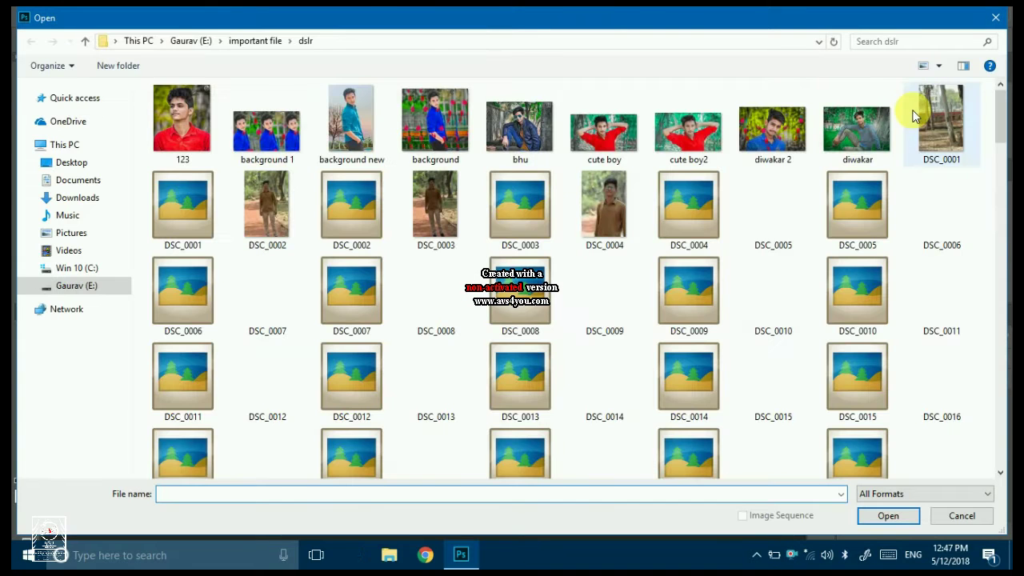
drag(999, 133, 1000, 184)
double_click(967, 163)
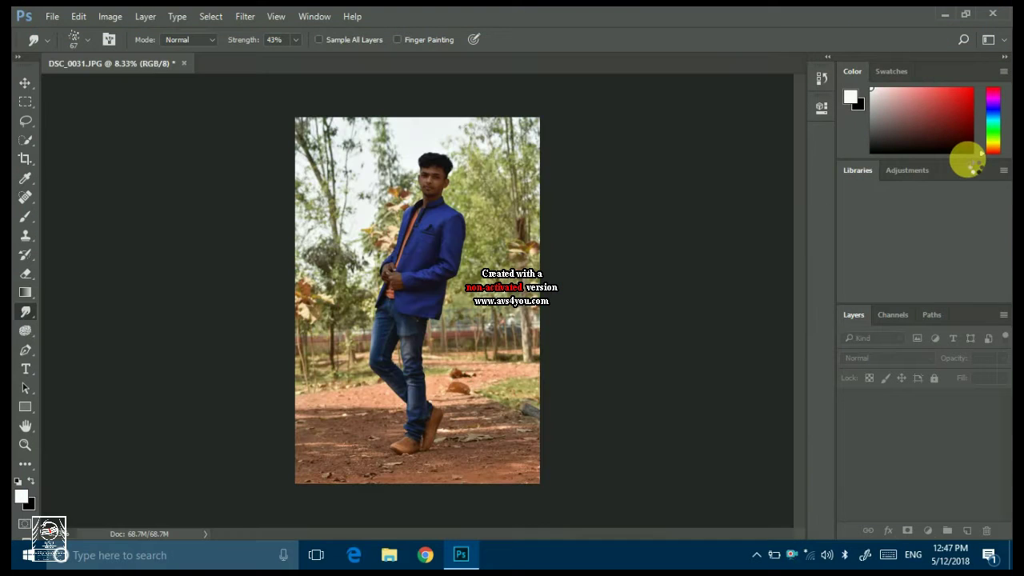
- Duplicate the Background layer and launch the Camera Raw Filter on the copy
mouse_move(942, 404)
mouse_down()
mouse_move(978, 535)
mouse_move(967, 531)
mouse_up()
click(242, 15)
click(293, 101)
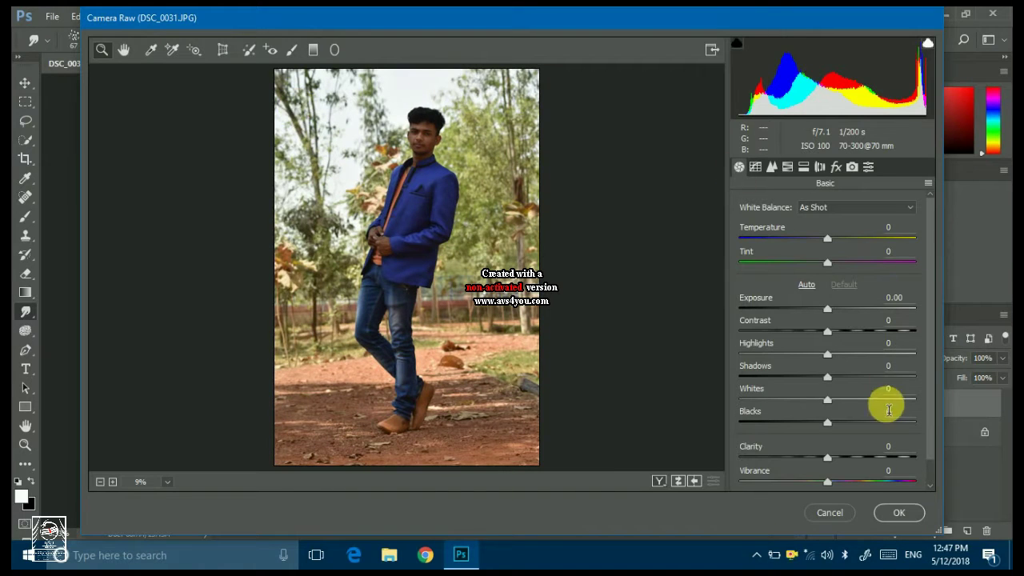
- Raise Shadows and Blacks to about +96, lower Highlights to -22, adjust Whites, and increase sharpening
click(909, 377)
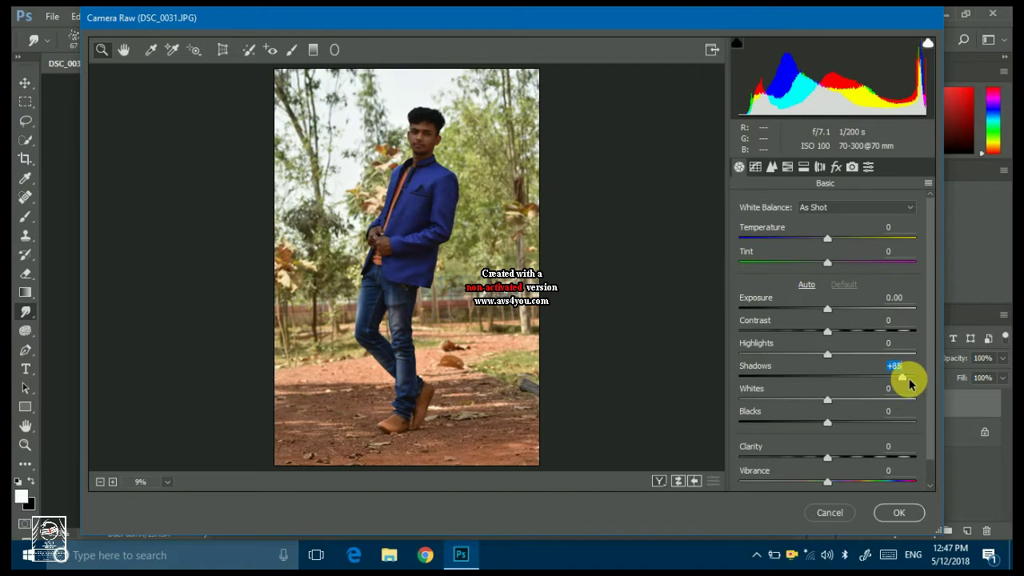
drag(912, 425, 910, 424)
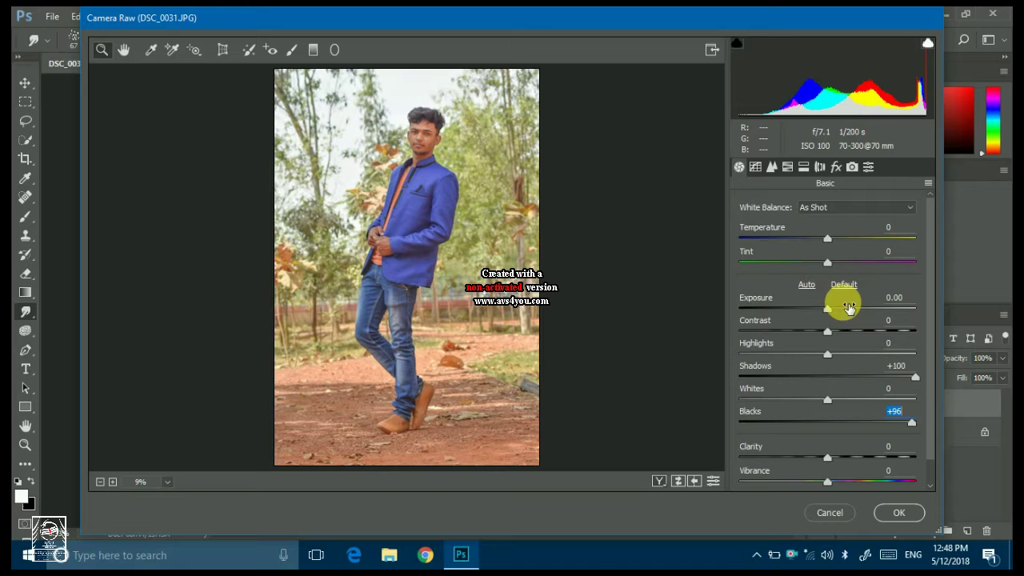
click(808, 355)
click(835, 399)
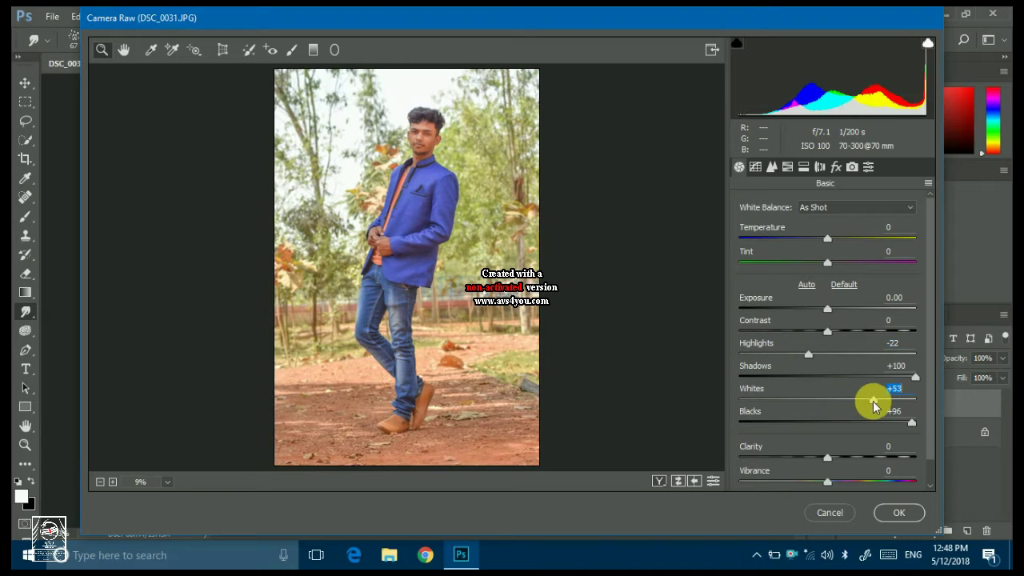
click(772, 167)
drag(880, 227, 908, 227)
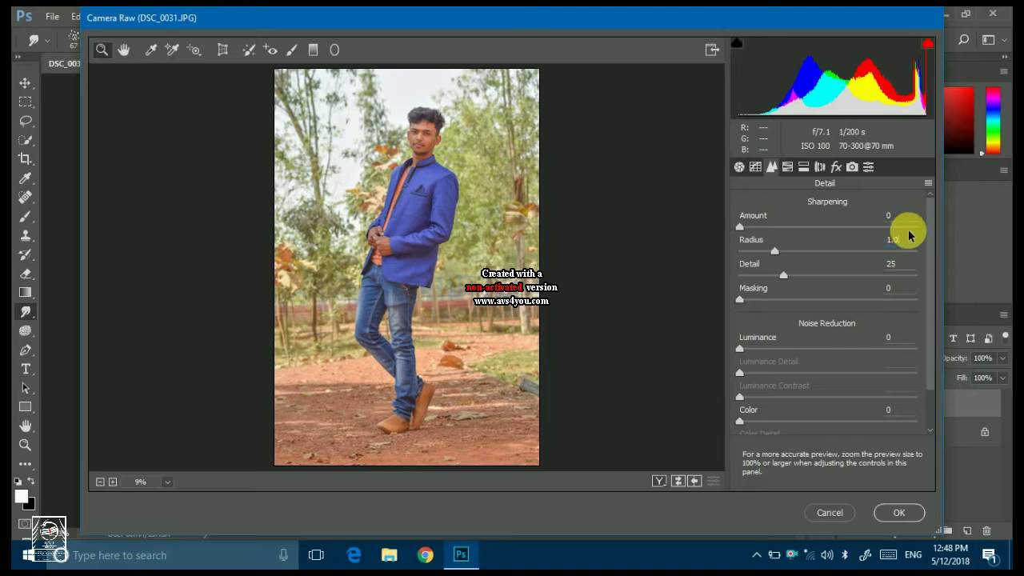
- Boost HSL saturation: Yellows, Greens and Aquas to +100, and saturate the Blues
click(787, 167)
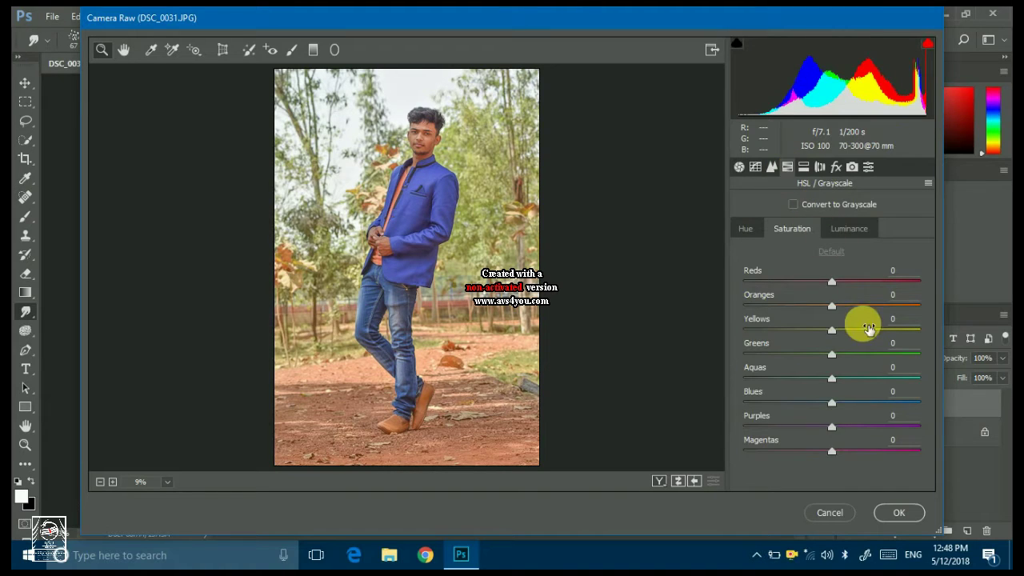
mouse_move(882, 330)
mouse_down()
mouse_move(920, 330)
mouse_move(726, 355)
mouse_move(958, 360)
mouse_up()
drag(888, 379, 937, 386)
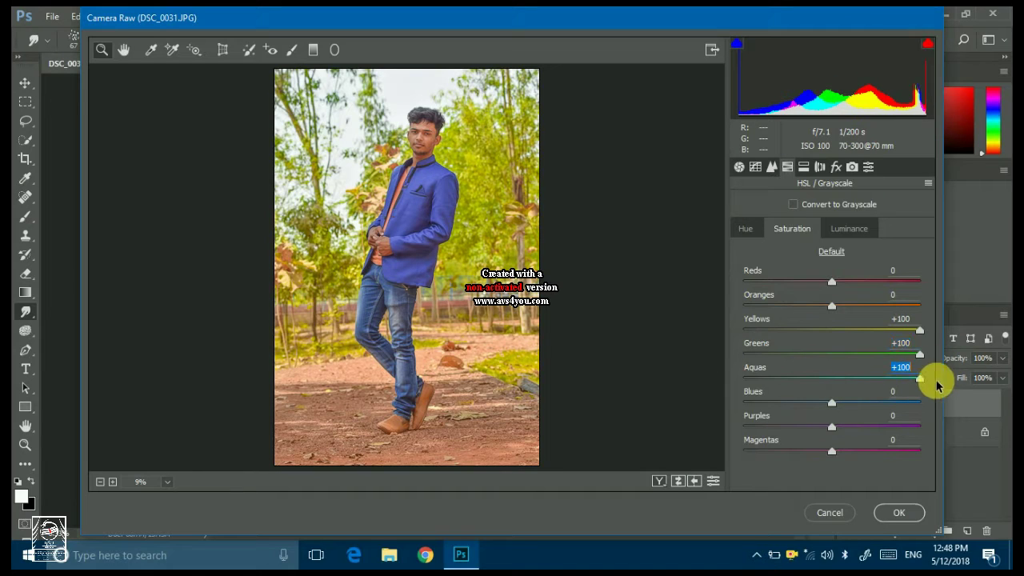
drag(832, 402, 920, 402)
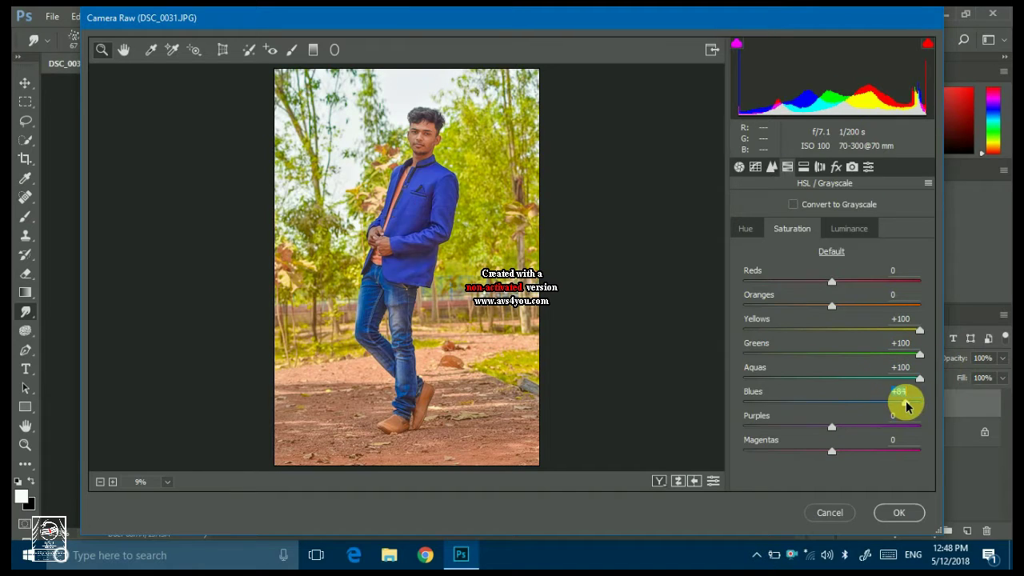
- Shift the Yellows hue, set Greens hue to -100, and brighten Oranges luminance
click(748, 228)
drag(832, 329, 974, 344)
drag(832, 354, 743, 355)
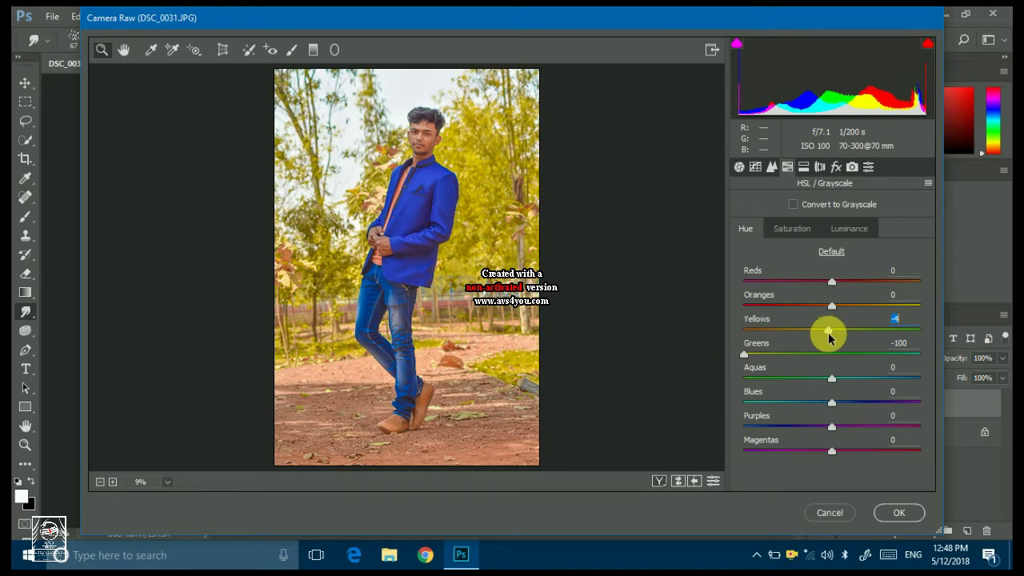
click(804, 229)
click(848, 230)
mouse_move(832, 306)
mouse_down()
mouse_move(880, 312)
mouse_move(869, 307)
mouse_up()
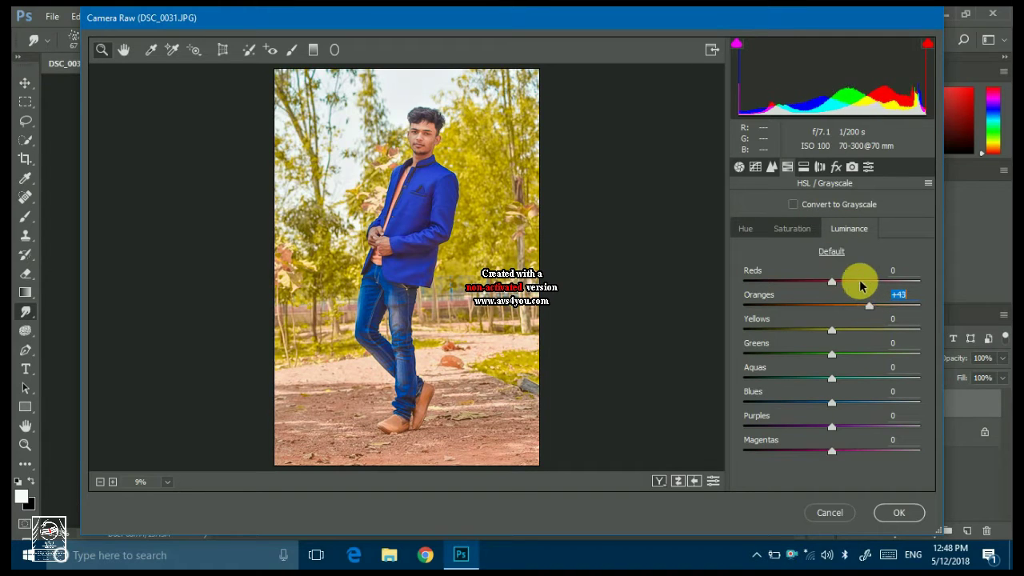
- Add a -25 vignette and apply the Camera Raw grade
click(836, 166)
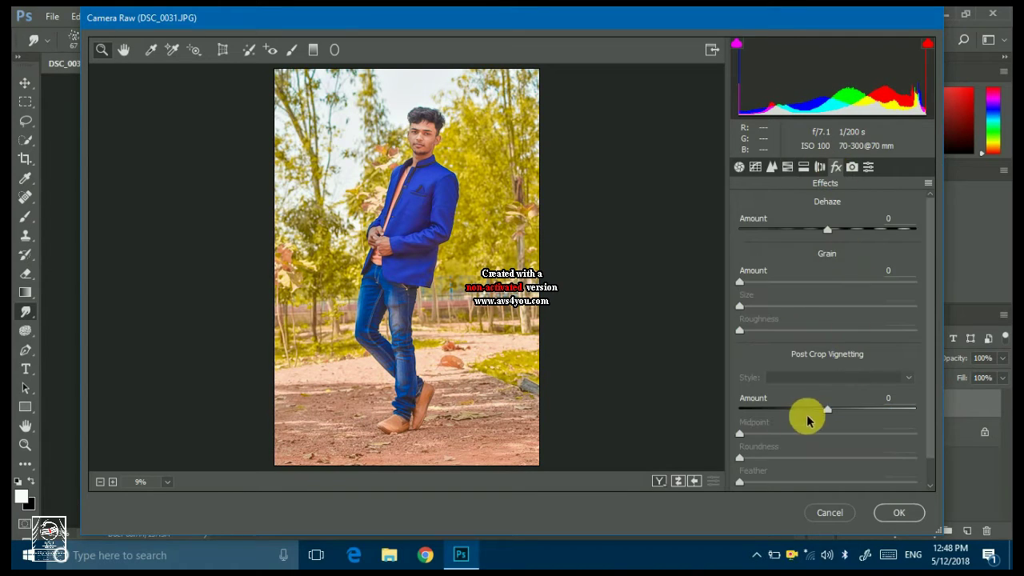
drag(809, 409, 808, 412)
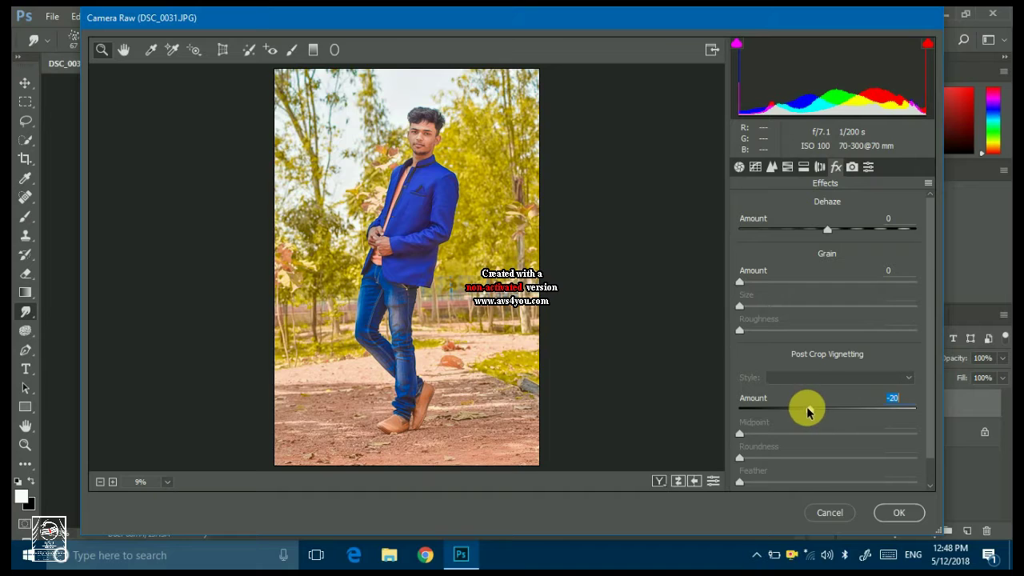
click(898, 512)
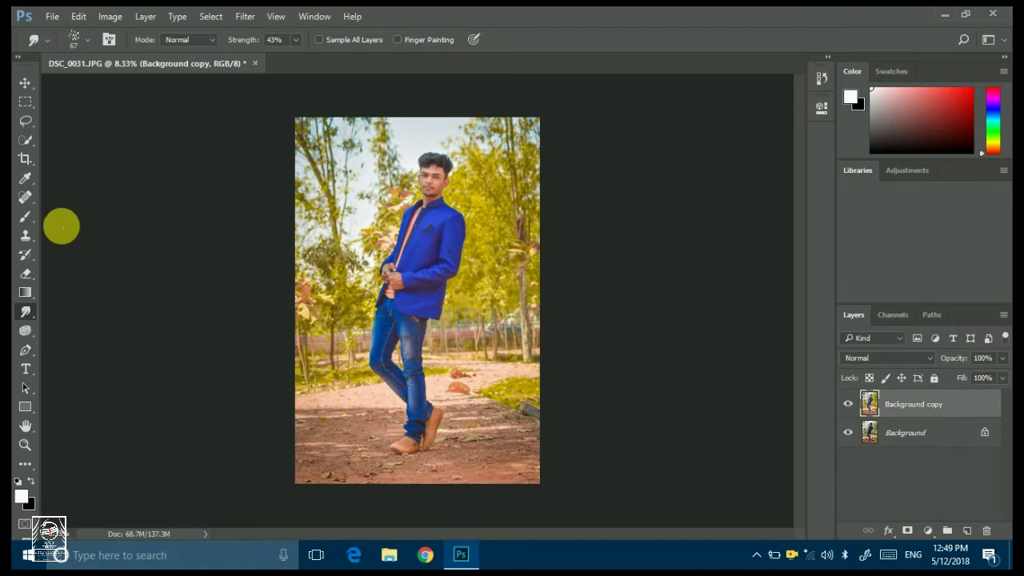
- Set the Smudge tool to a soft 91 px brush at 12% strength
right_click(327, 247)
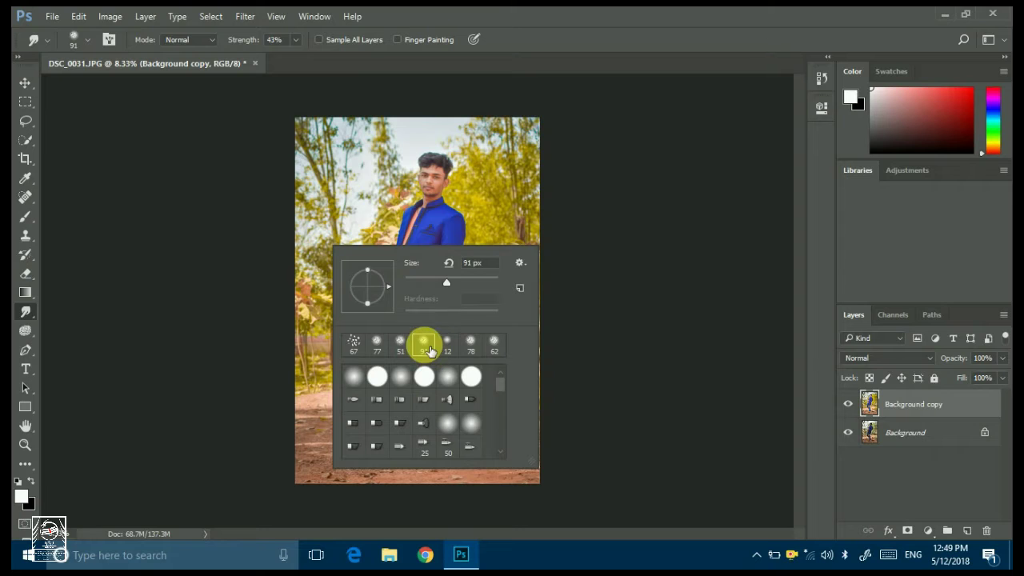
click(296, 40)
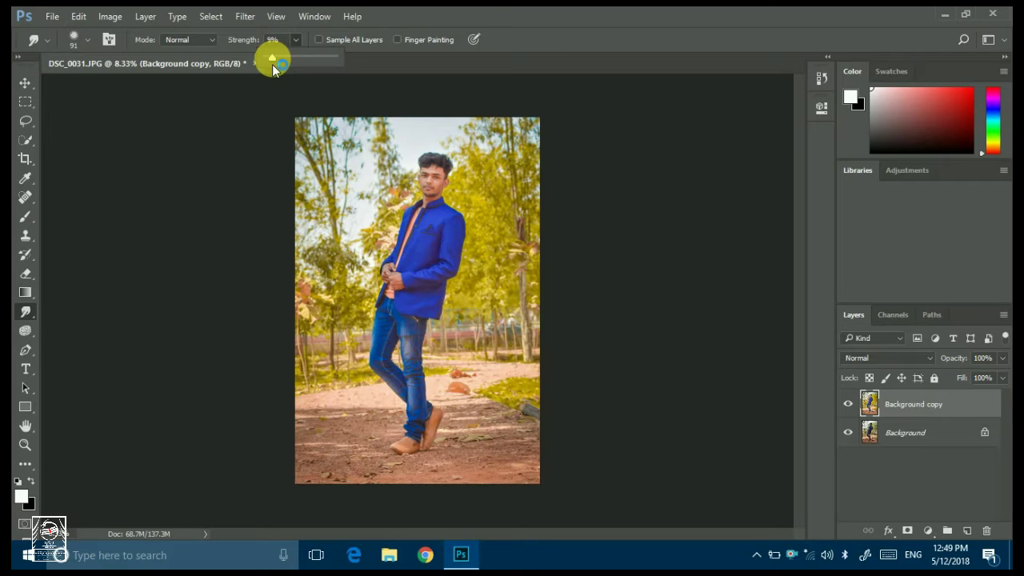
drag(272, 64, 275, 64)
click(553, 162)
- Zoom in and smudge the forehead, left cheek and skin below the ear
key(ctrl+plus)
key(ctrl+plus)
key(ctrl+plus)
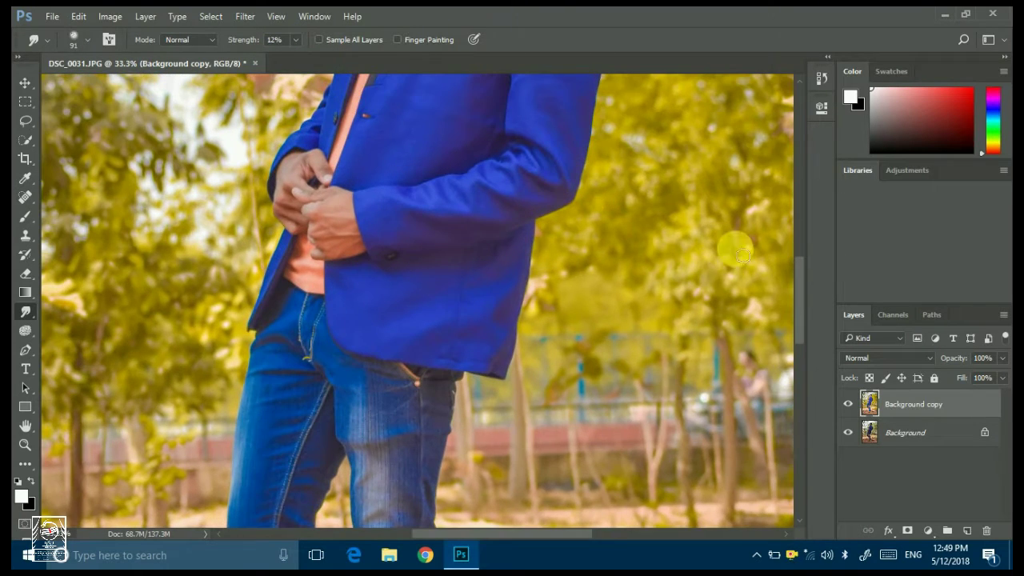
scroll(793, 257, up, 1)
scroll(456, 354, up, 5)
key(ctrl+plus)
key(ctrl+plus)
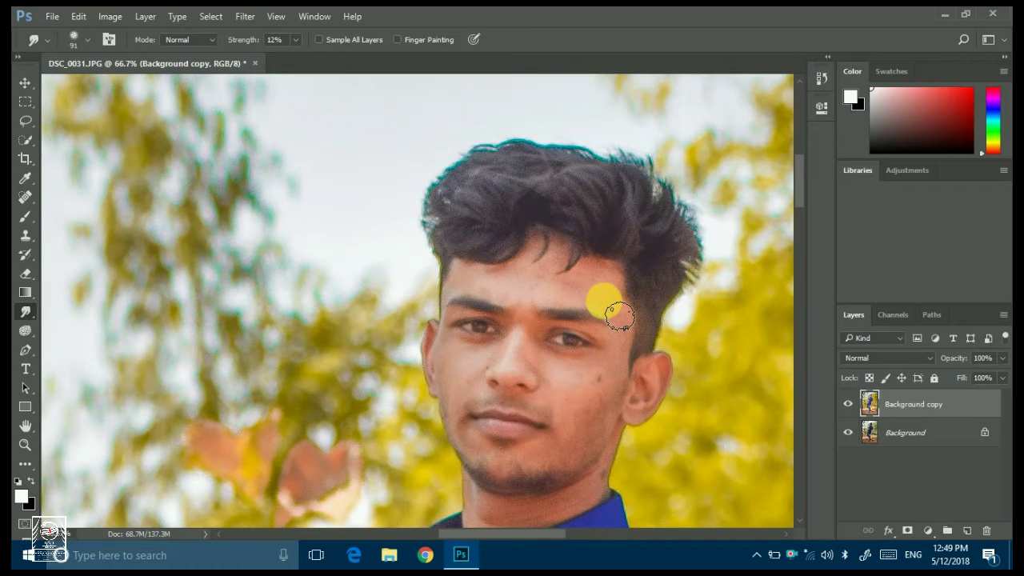
mouse_move(618, 317)
mouse_down()
mouse_move(555, 296)
mouse_move(605, 293)
mouse_move(491, 291)
mouse_move(613, 300)
mouse_move(612, 309)
mouse_move(539, 293)
mouse_move(569, 283)
mouse_move(558, 297)
mouse_move(616, 314)
mouse_move(632, 348)
mouse_move(617, 392)
mouse_move(571, 412)
mouse_move(570, 389)
mouse_move(601, 386)
mouse_move(583, 418)
mouse_move(600, 427)
mouse_move(623, 398)
mouse_move(621, 427)
mouse_move(580, 477)
mouse_move(572, 464)
mouse_move(522, 477)
mouse_move(577, 453)
mouse_move(573, 470)
mouse_move(606, 443)
mouse_move(512, 470)
mouse_move(480, 446)
mouse_move(581, 455)
mouse_move(568, 501)
mouse_move(572, 482)
mouse_move(492, 485)
mouse_move(554, 494)
mouse_move(514, 359)
mouse_move(464, 343)
mouse_move(494, 355)
mouse_move(462, 357)
mouse_move(452, 371)
mouse_move(441, 355)
mouse_move(455, 348)
mouse_move(478, 402)
mouse_move(460, 414)
mouse_move(446, 393)
mouse_move(476, 462)
mouse_move(471, 434)
mouse_move(500, 469)
mouse_move(465, 404)
mouse_move(532, 434)
mouse_move(548, 414)
mouse_move(493, 411)
mouse_move(539, 398)
mouse_move(565, 416)
mouse_move(531, 384)
mouse_move(512, 384)
mouse_move(528, 326)
mouse_move(527, 344)
mouse_move(600, 345)
mouse_move(541, 312)
mouse_move(552, 328)
mouse_move(456, 317)
mouse_move(462, 328)
mouse_move(505, 309)
mouse_move(469, 314)
mouse_move(469, 338)
mouse_move(436, 347)
mouse_up()
right_click(514, 359)
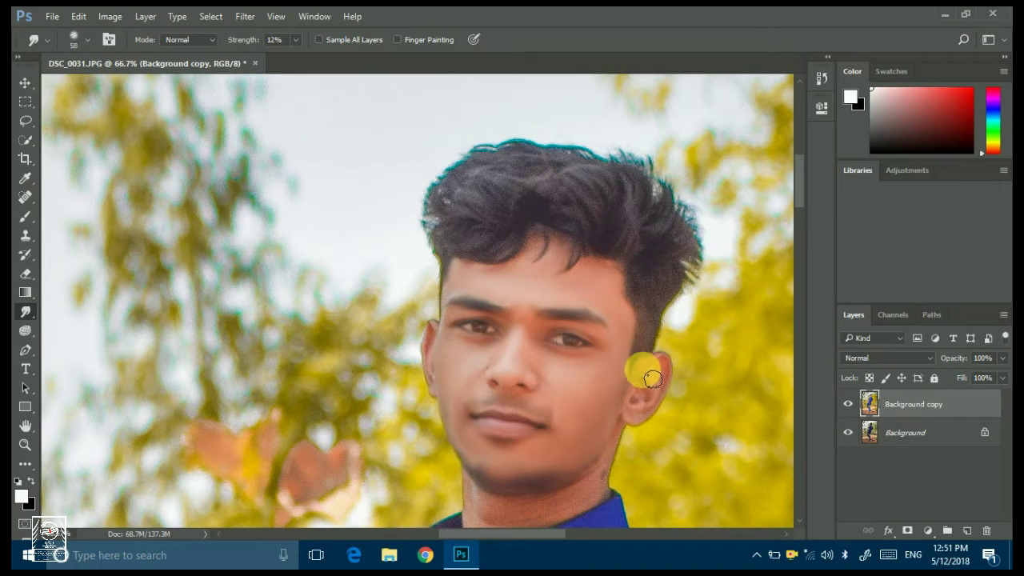
mouse_move(642, 365)
mouse_down()
mouse_move(649, 417)
mouse_move(664, 392)
mouse_move(587, 491)
mouse_move(541, 529)
mouse_up()
- With an 81 px smudge brush, smooth the base of the neck and the collar edge
right_click(512, 511)
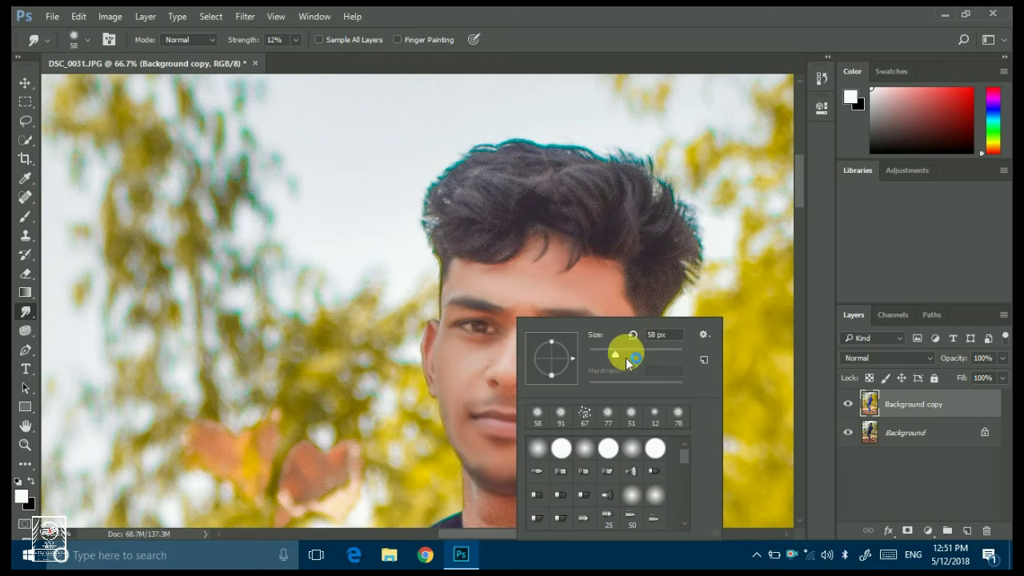
click(627, 354)
click(503, 526)
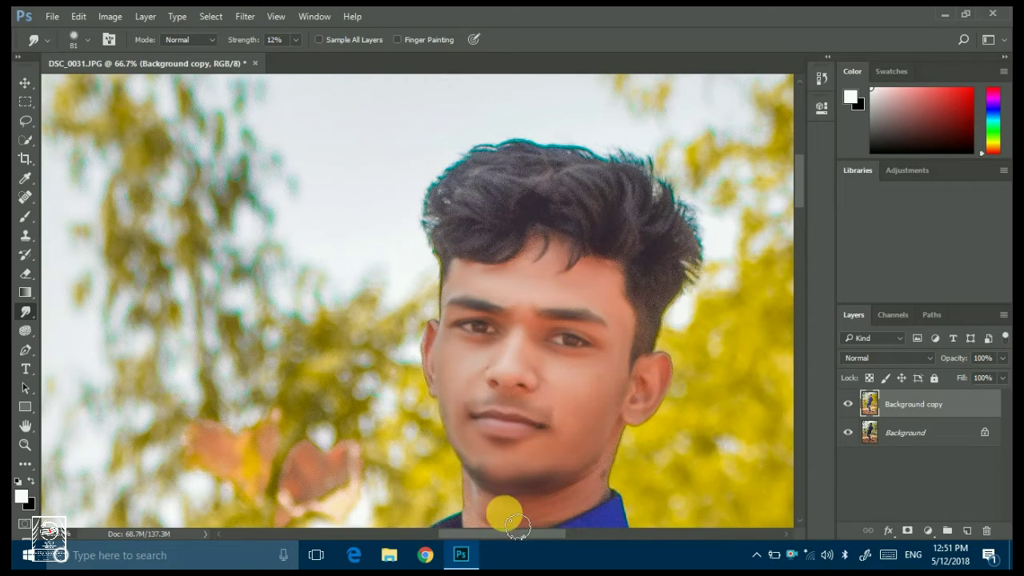
mouse_move(489, 520)
mouse_down()
mouse_move(486, 535)
mouse_move(601, 514)
mouse_move(534, 541)
mouse_up()
scroll(796, 248, down, 3)
scroll(807, 222, down, 2)
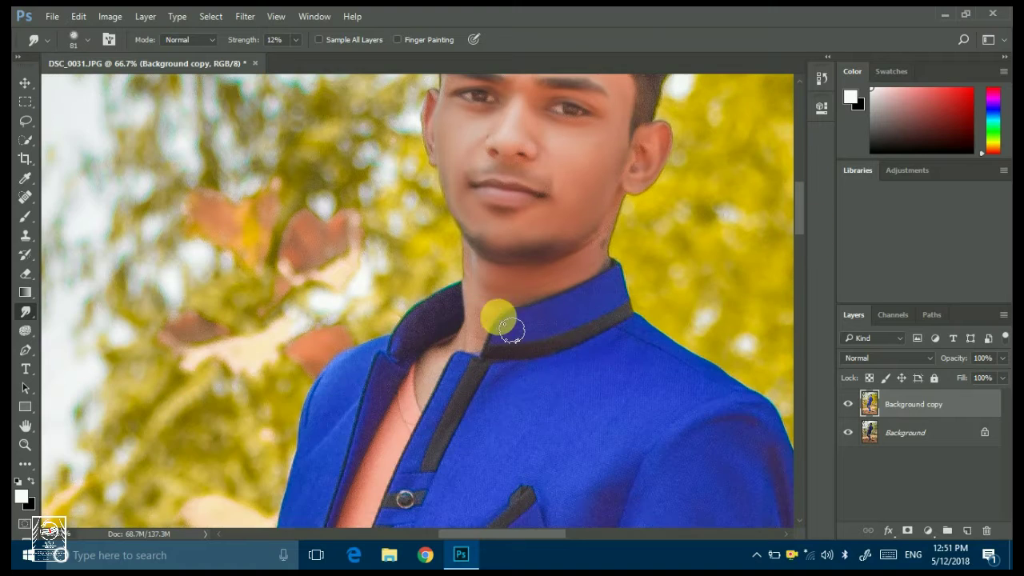
drag(543, 308, 430, 360)
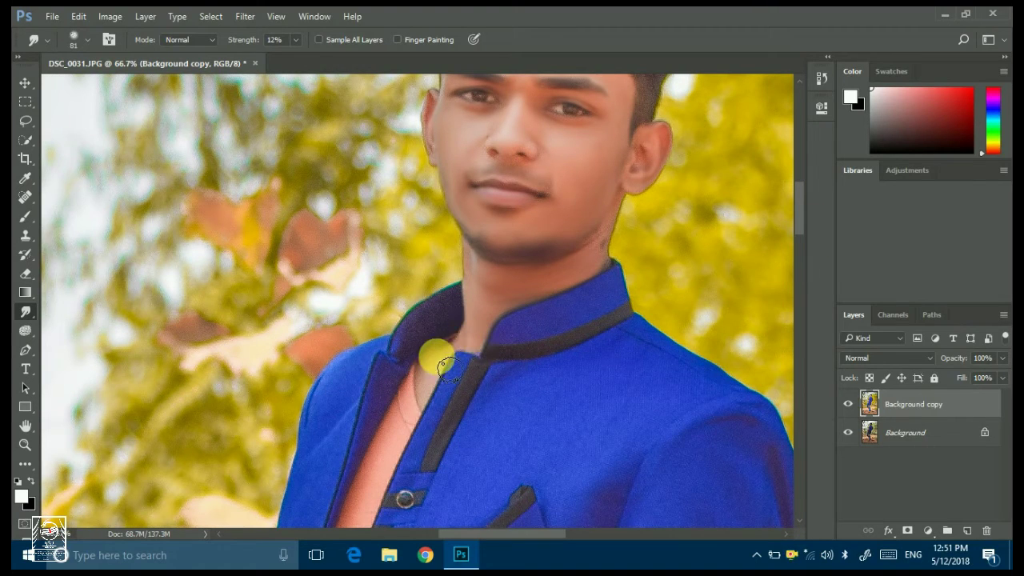
- With a 37 px brush, smooth the nose, chin, mouth area and near the ear, then zoom out
right_click(729, 205)
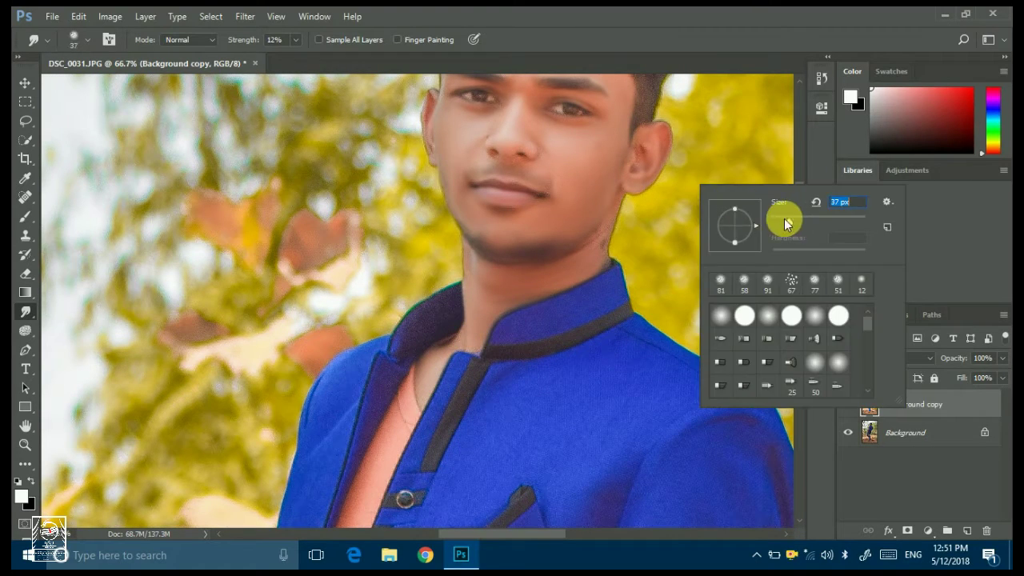
click(521, 163)
drag(500, 161, 546, 155)
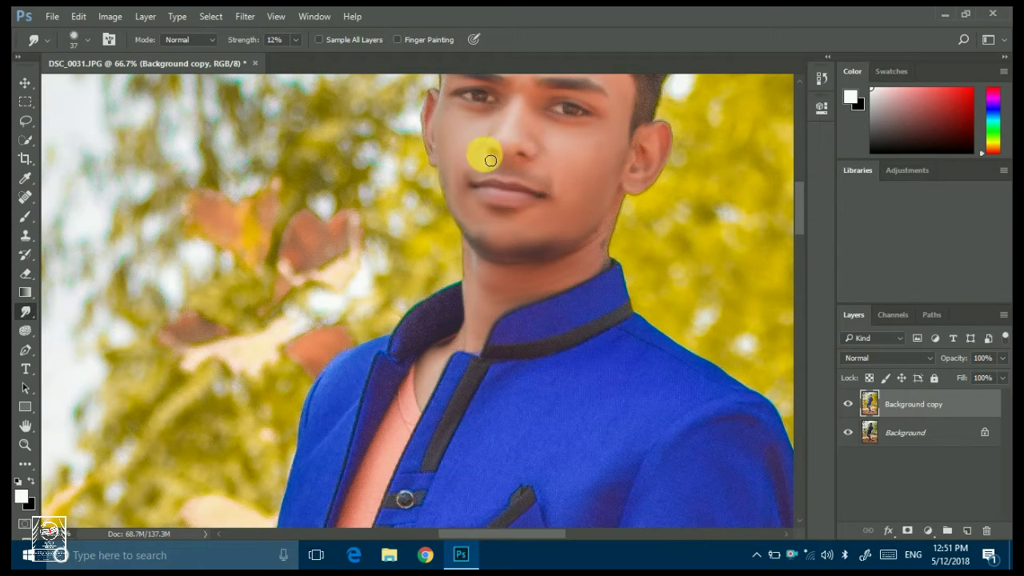
mouse_move(496, 168)
mouse_down()
mouse_move(508, 199)
mouse_move(488, 184)
mouse_move(561, 198)
mouse_move(599, 236)
mouse_move(617, 221)
mouse_move(640, 160)
mouse_up()
key(ctrl+minus)
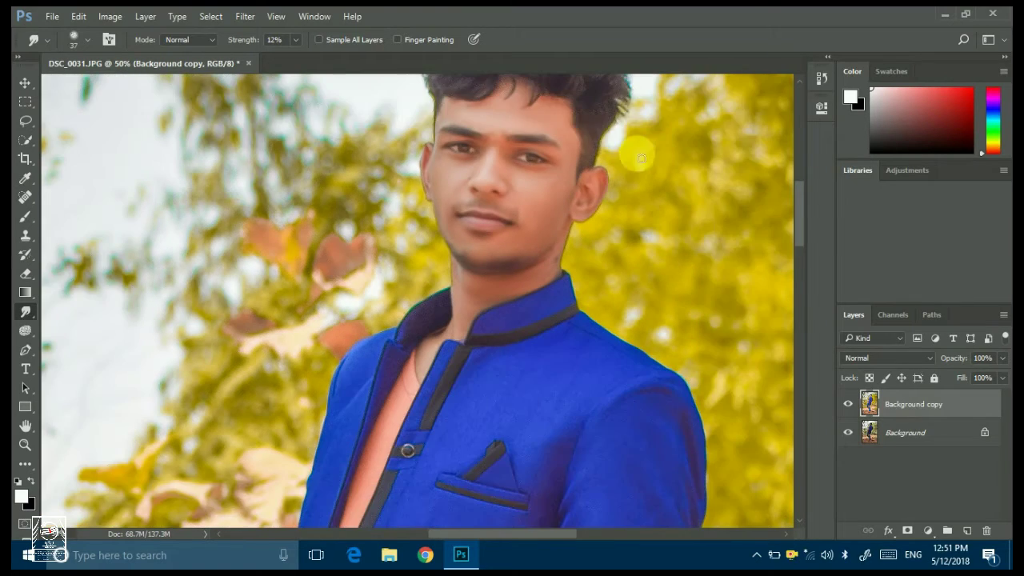
drag(526, 127, 503, 151)
key(ctrl+minus)
key(ctrl+minus)
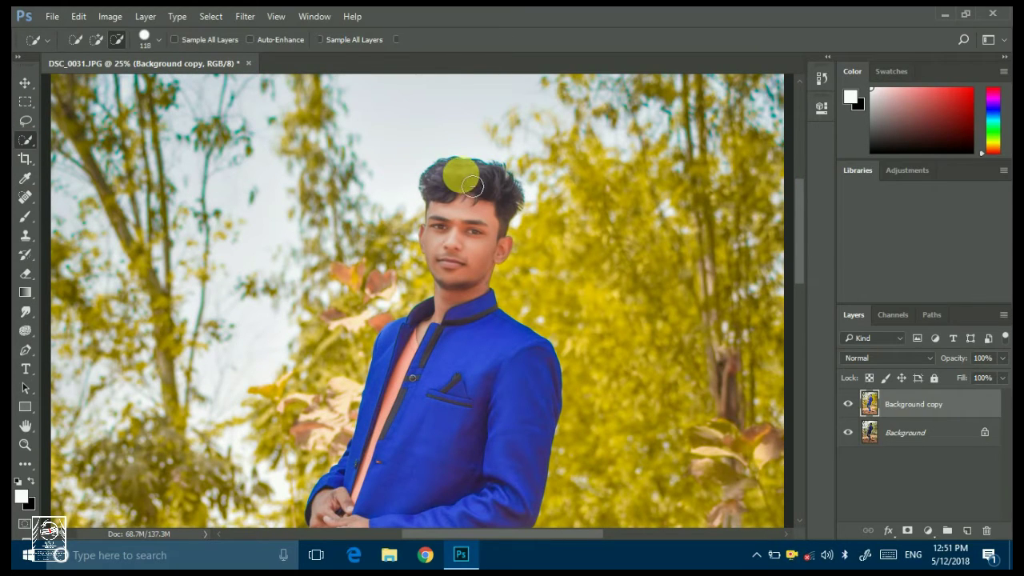
- Add Layer 1 and set the Smudge brush to the 67 px textured tip, sized to 75 px
key(ctrl+j)
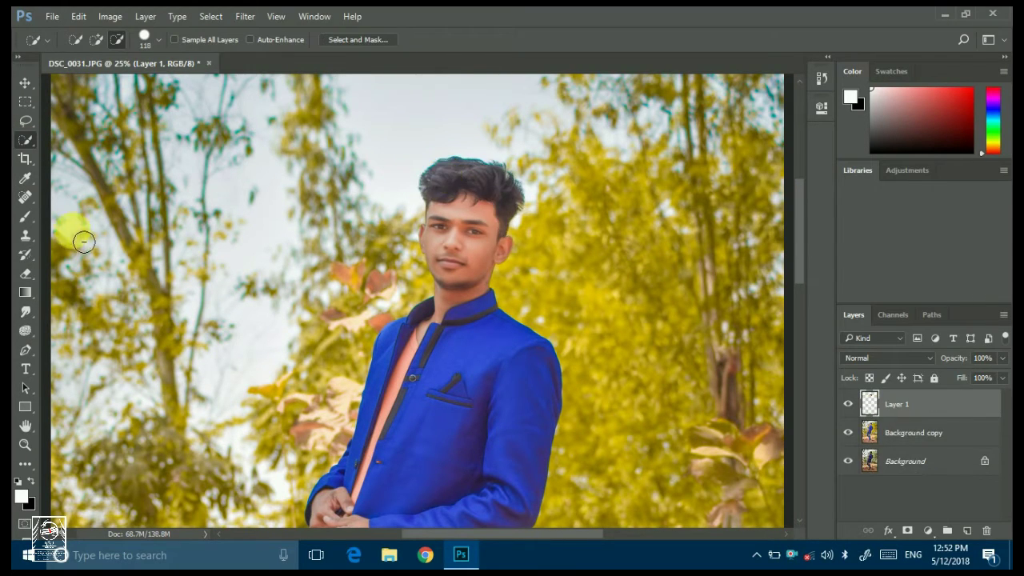
click(25, 312)
right_click(271, 216)
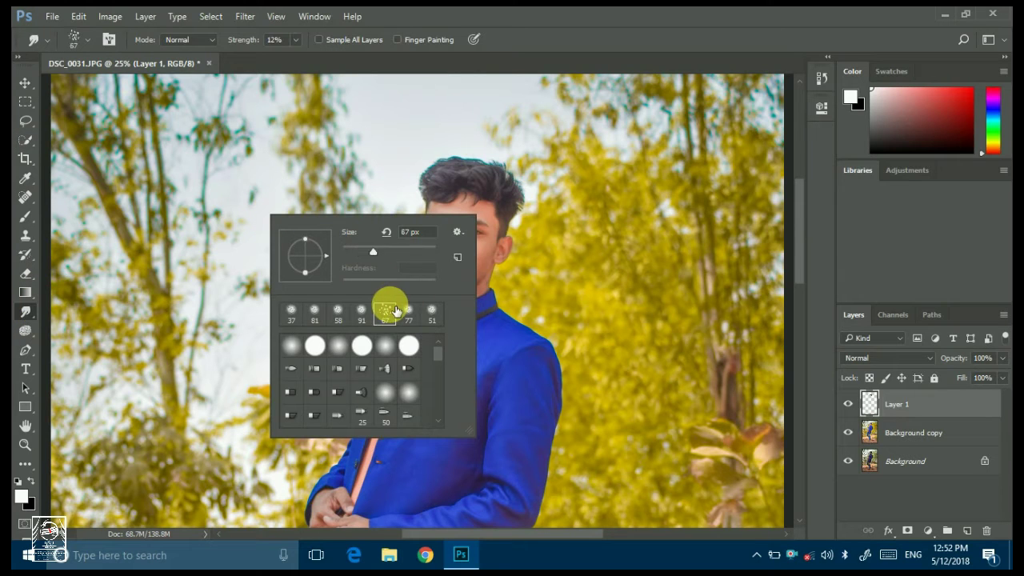
click(295, 39)
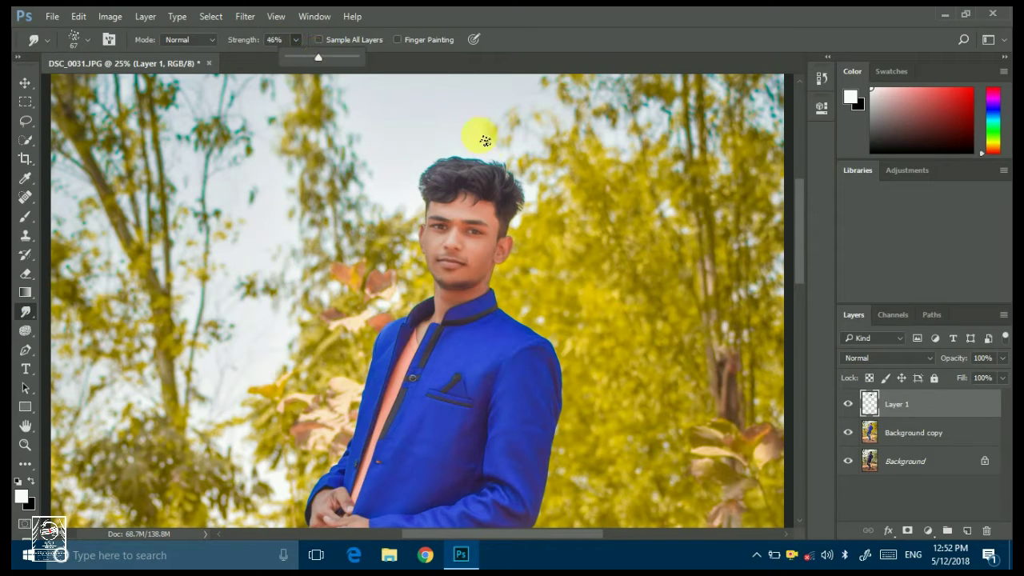
right_click(544, 206)
drag(629, 235, 631, 235)
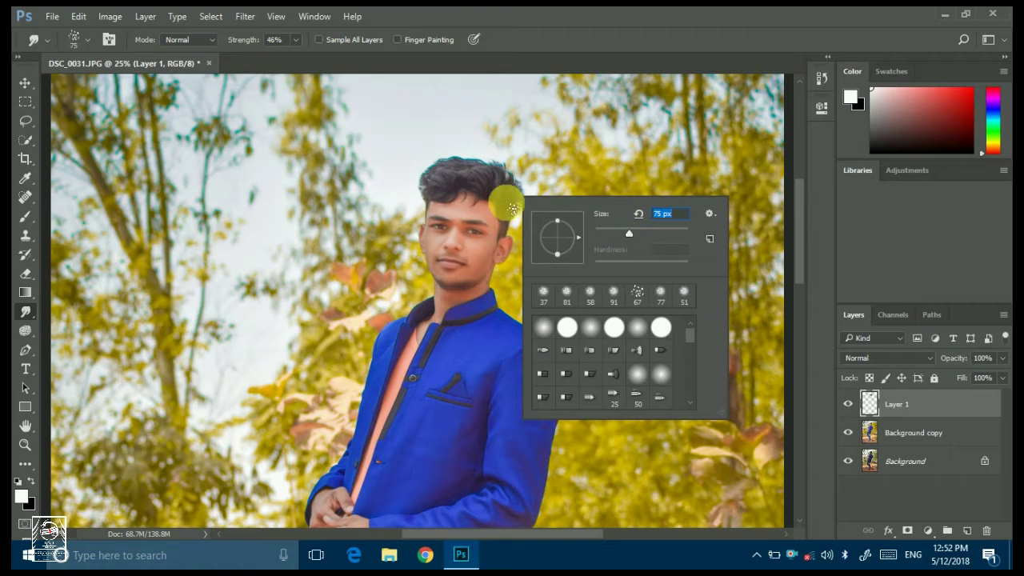
click(509, 207)
- Zoom in, smudge the right side of the hair into spiky strands, then zoom out
scroll(685, 213, up, 1)
scroll(798, 213, up, 1)
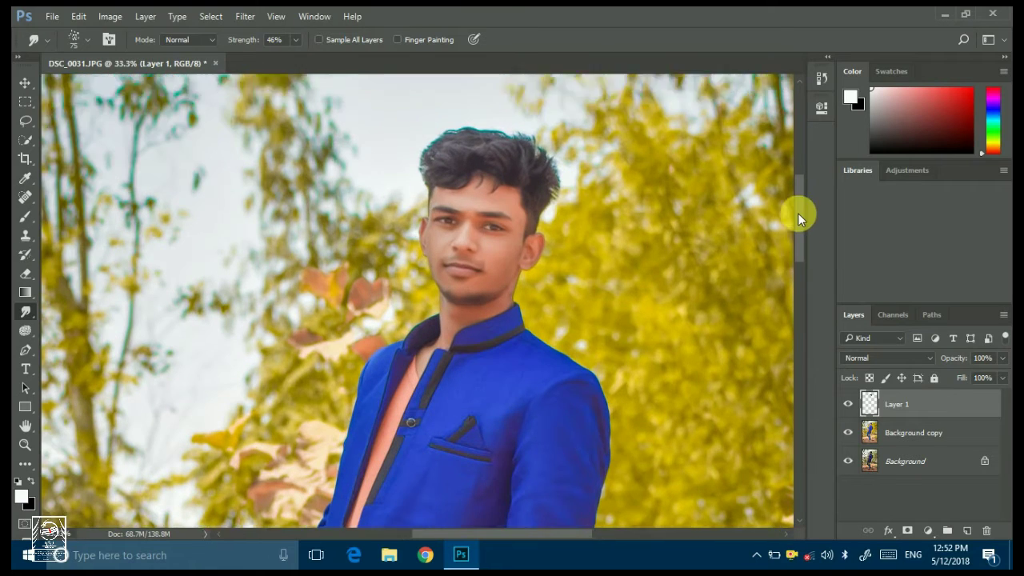
scroll(571, 389, up, 1)
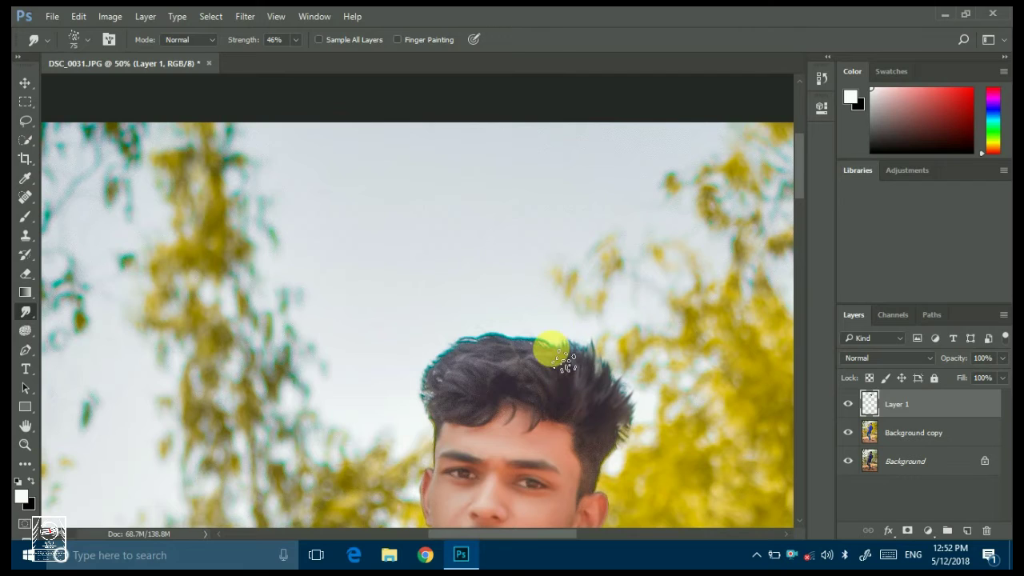
mouse_move(564, 361)
mouse_down()
mouse_move(595, 404)
mouse_move(608, 450)
mouse_move(592, 437)
mouse_move(606, 402)
mouse_move(592, 420)
mouse_move(543, 342)
mouse_move(536, 395)
mouse_move(548, 400)
mouse_move(502, 360)
mouse_move(514, 383)
mouse_move(484, 387)
mouse_move(488, 378)
mouse_move(466, 364)
mouse_move(430, 393)
mouse_move(448, 384)
mouse_move(464, 407)
mouse_move(528, 408)
mouse_move(605, 429)
mouse_move(512, 389)
mouse_up()
key(ctrl+minus)
key(ctrl+minus)
key(ctrl+minus)
key(ctrl+minus)
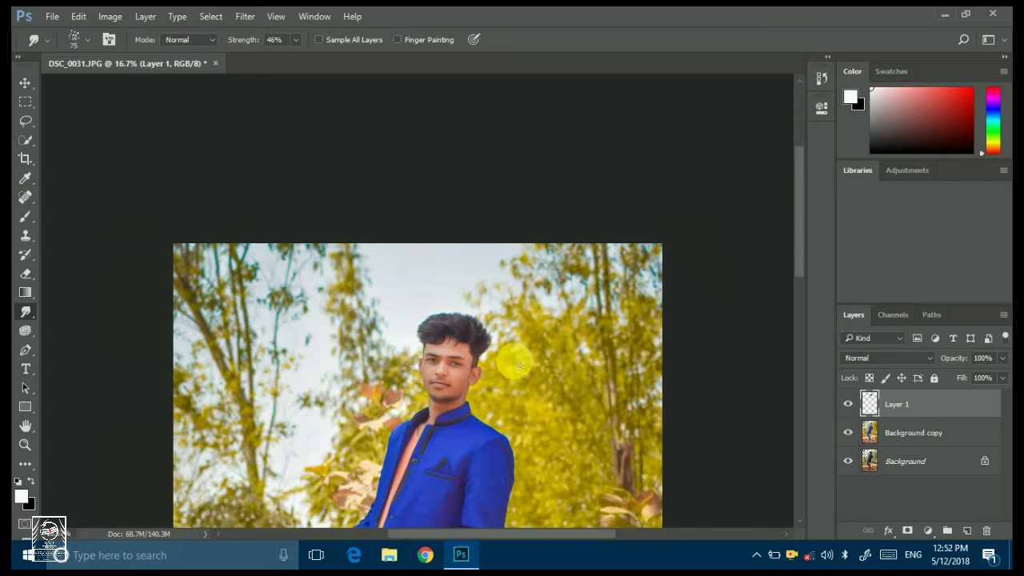
key(ctrl+minus)
key(ctrl+minus)
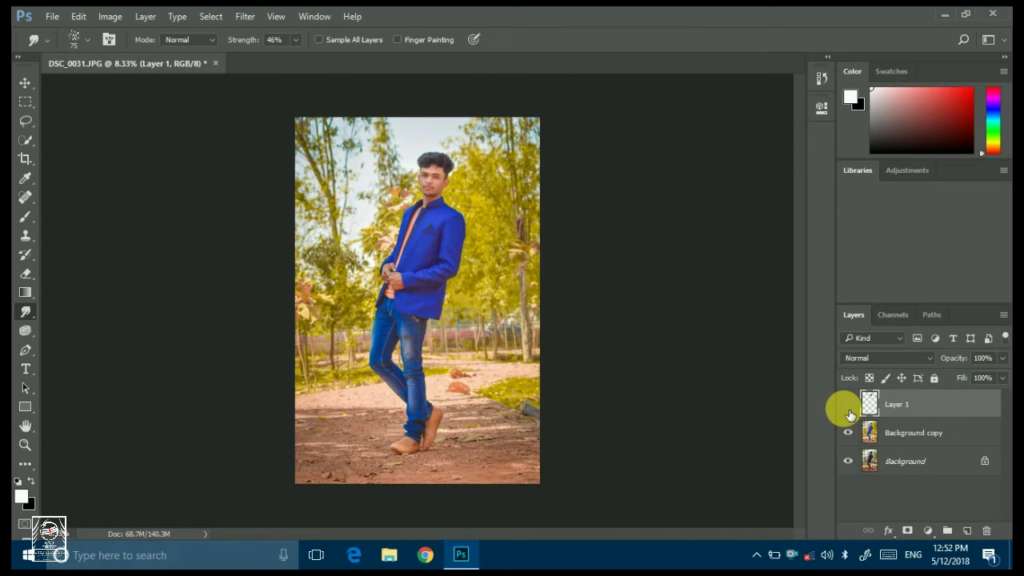
- Merge Layer 1 down into Background copy and flip the canvas horizontally
click(849, 407)
right_click(828, 462)
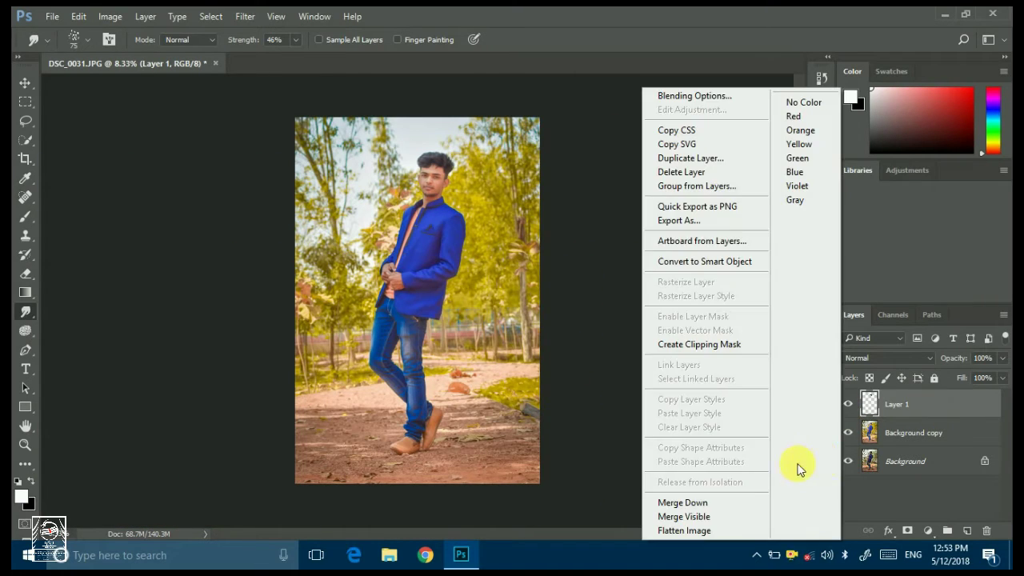
click(682, 503)
click(848, 406)
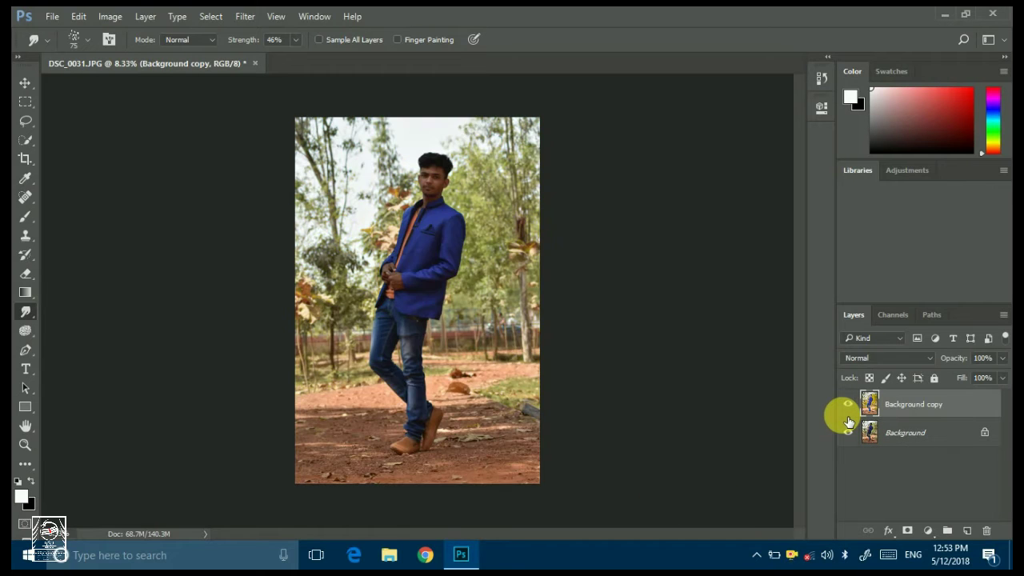
click(848, 406)
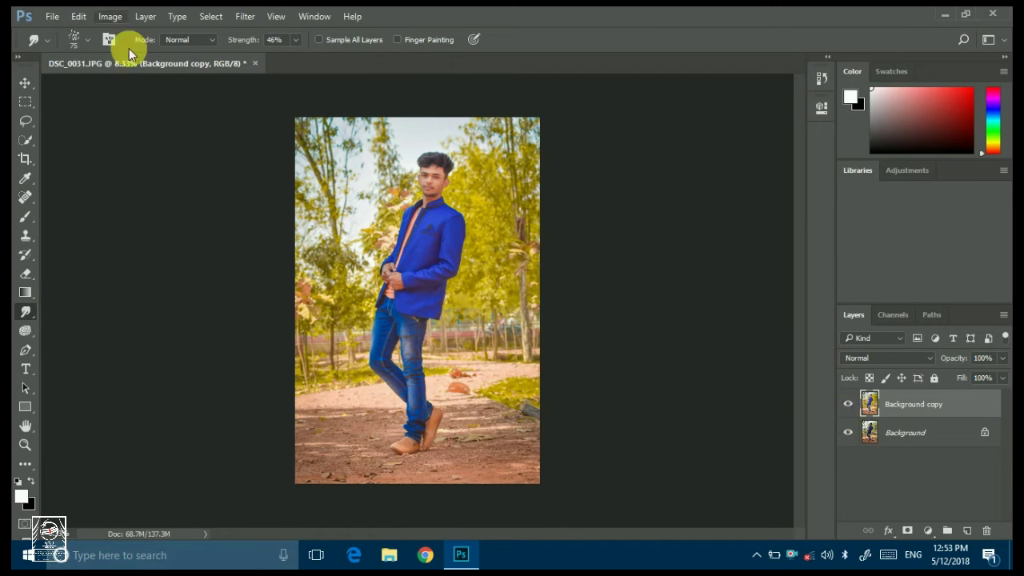
click(110, 16)
click(361, 214)
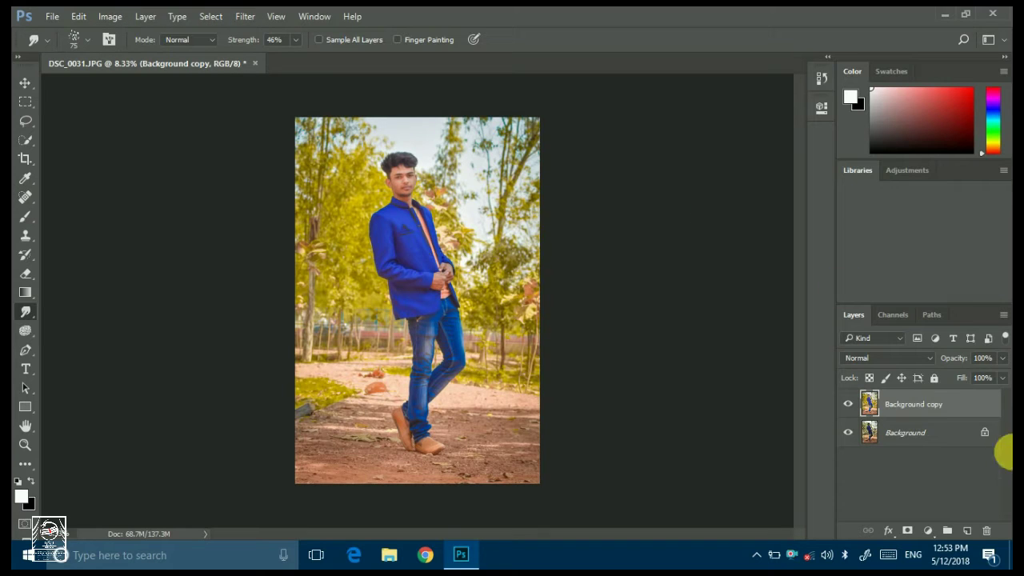
- Duplicate Background copy as Background copy 2 and launch the Camera Raw Filter
drag(964, 412, 966, 531)
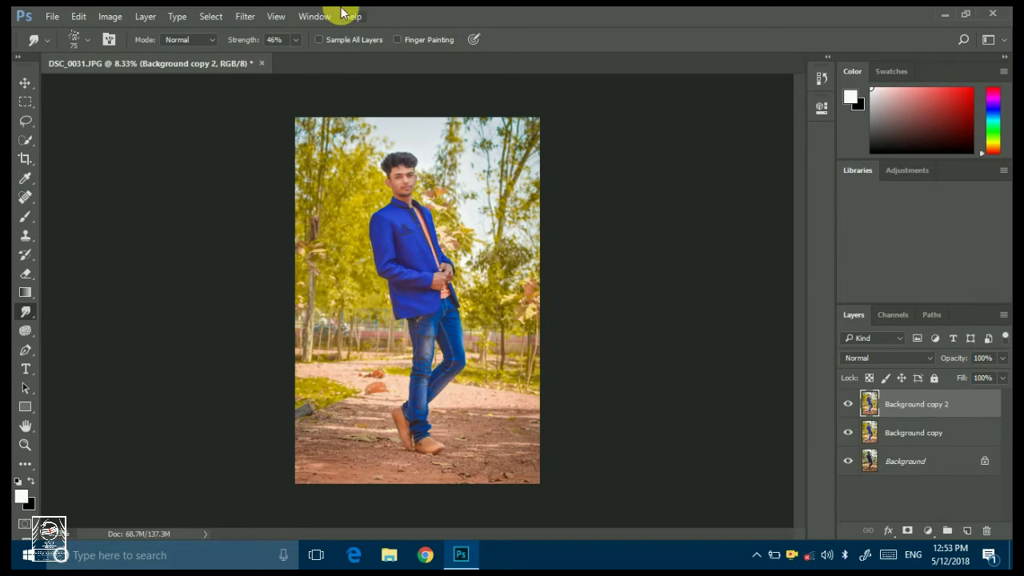
click(242, 24)
click(282, 99)
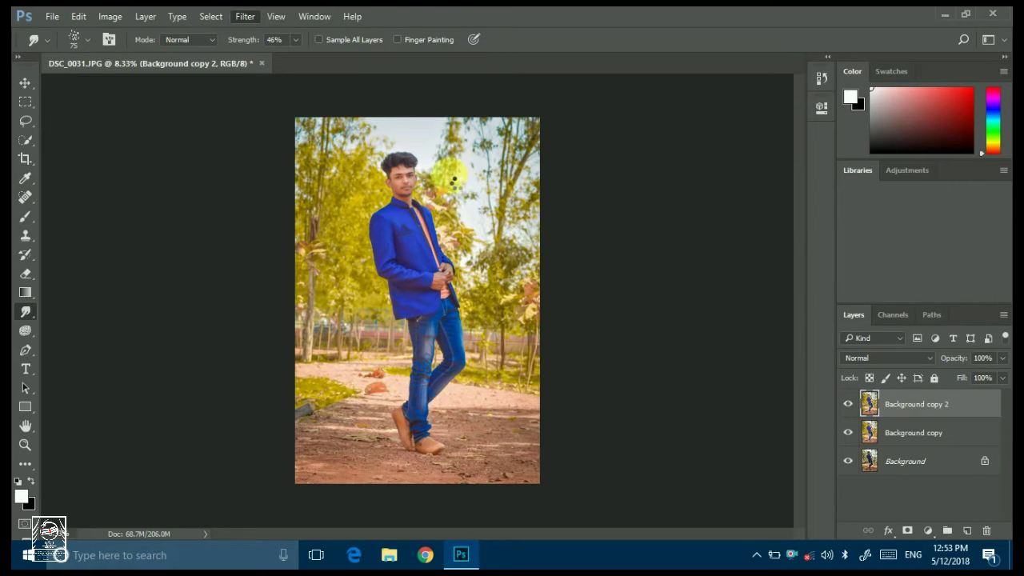
- Set Whites +25, Highlights +28, noise reduction Luminance 18, and adjust sharpening
key(ctrl+shift+a)
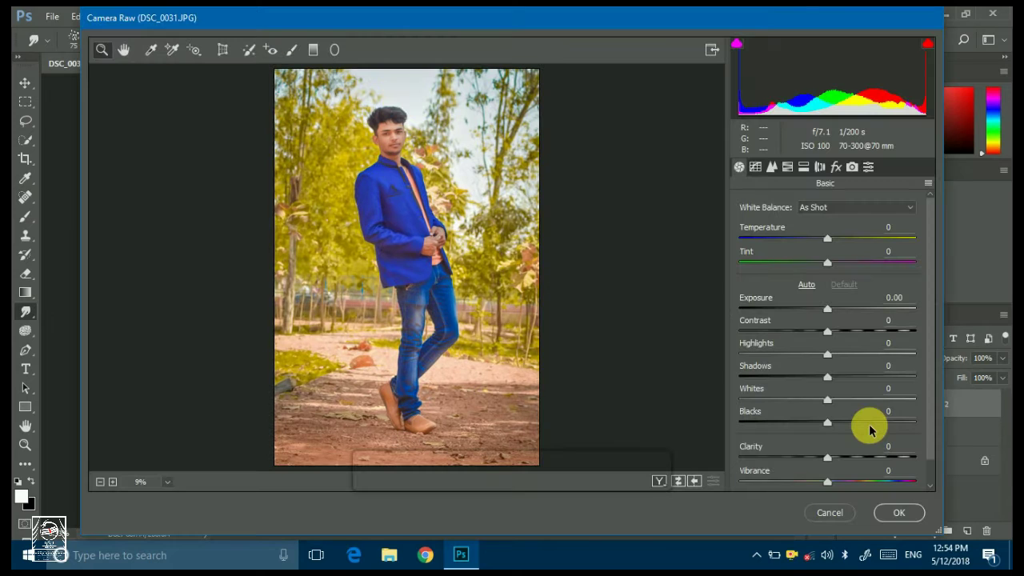
mouse_move(827, 399)
mouse_down()
mouse_move(803, 399)
mouse_move(849, 399)
mouse_move(828, 352)
mouse_up()
drag(914, 354, 725, 350)
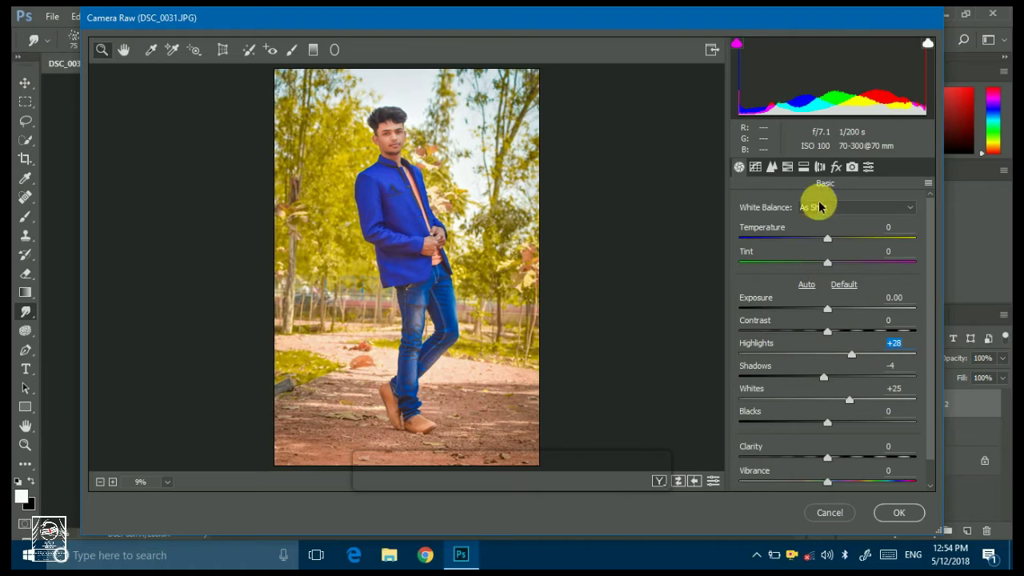
click(772, 167)
click(789, 226)
drag(739, 349, 761, 349)
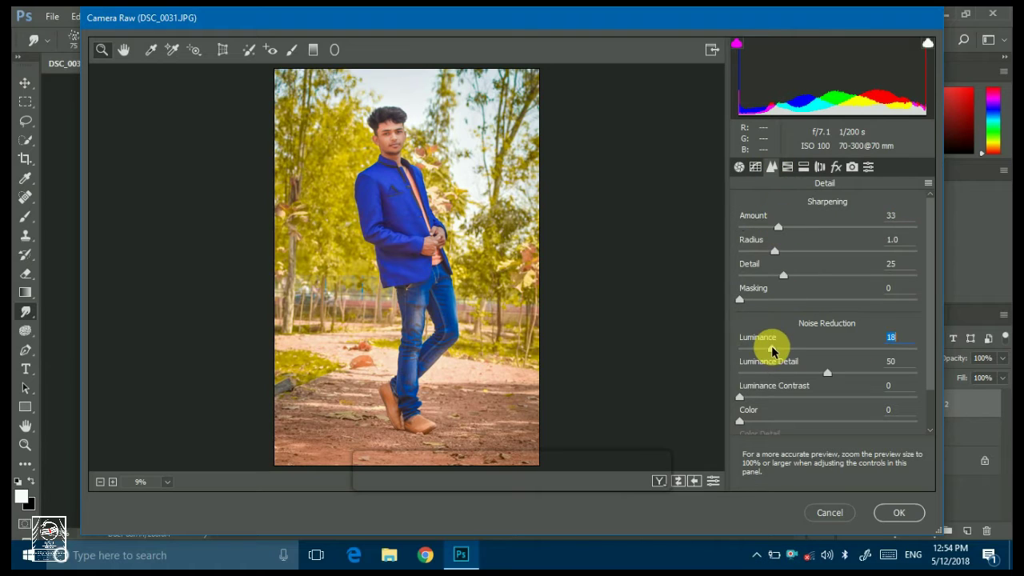
- Set HSL saturation: Yellows and Greens +100, Aquas -100, Blues +51
click(789, 169)
click(798, 229)
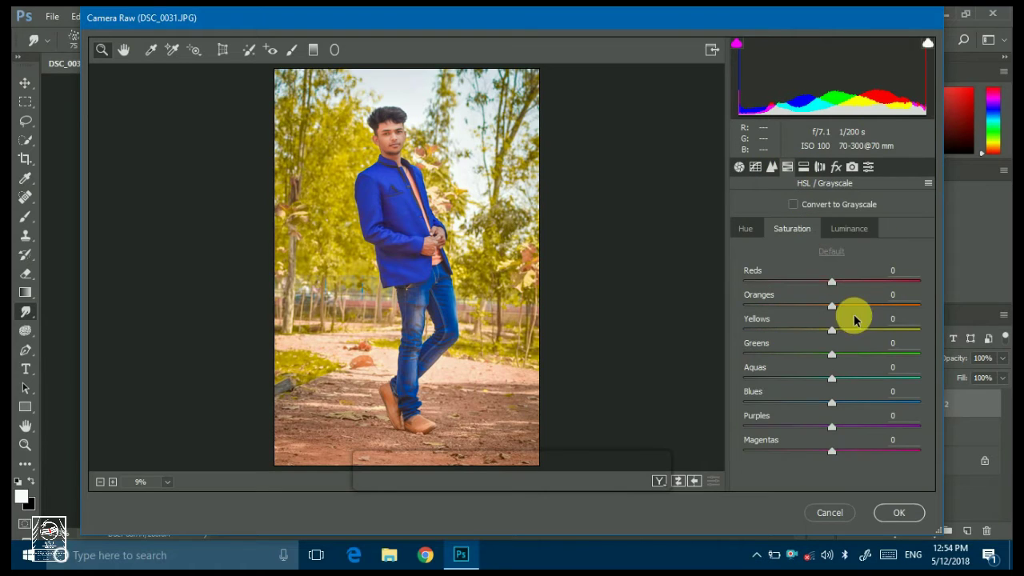
drag(852, 357, 914, 357)
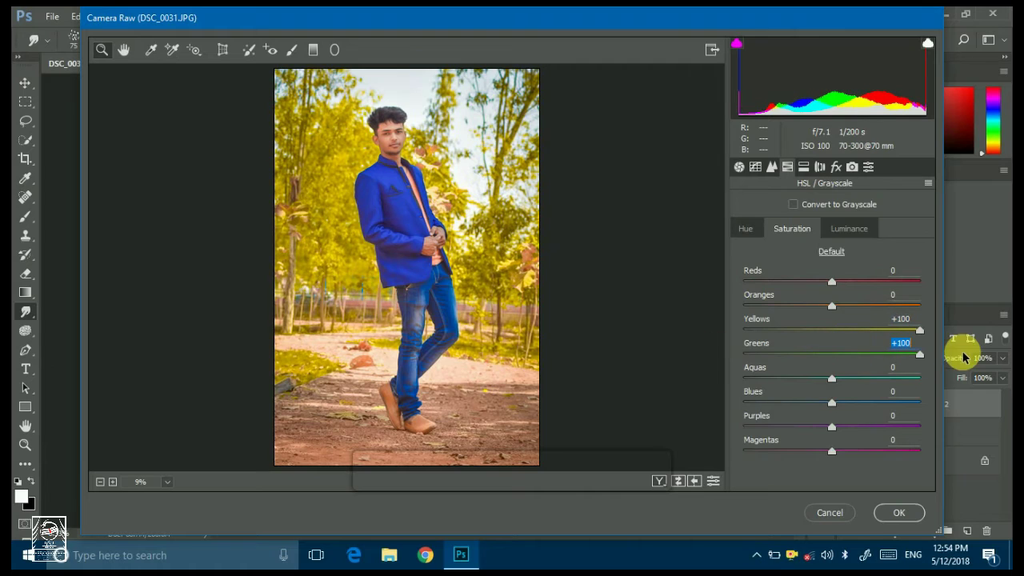
drag(843, 379, 944, 381)
click(743, 377)
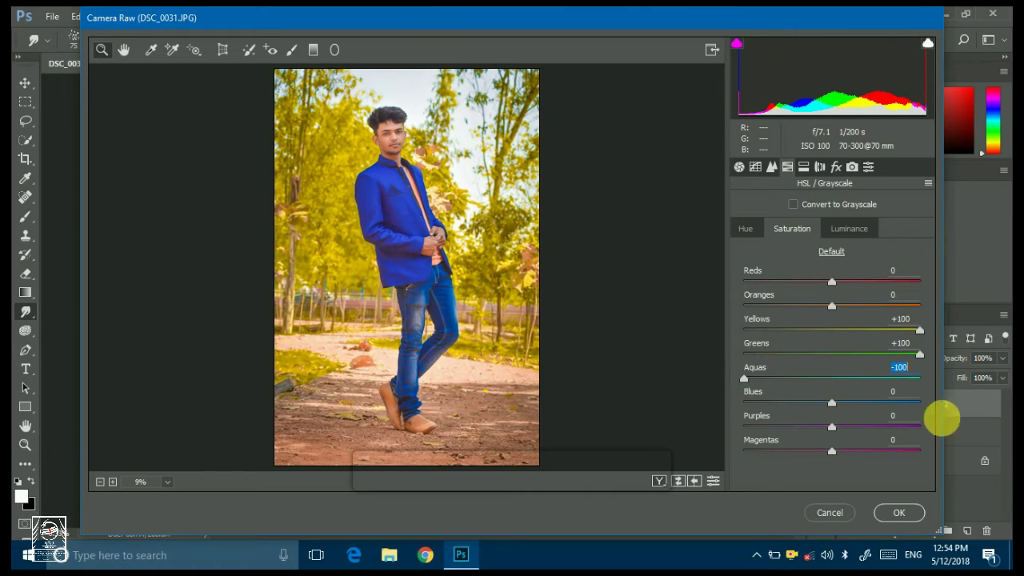
click(880, 401)
drag(879, 407, 844, 426)
- Set Oranges luminance to +27 and add a -23 vignette
click(847, 230)
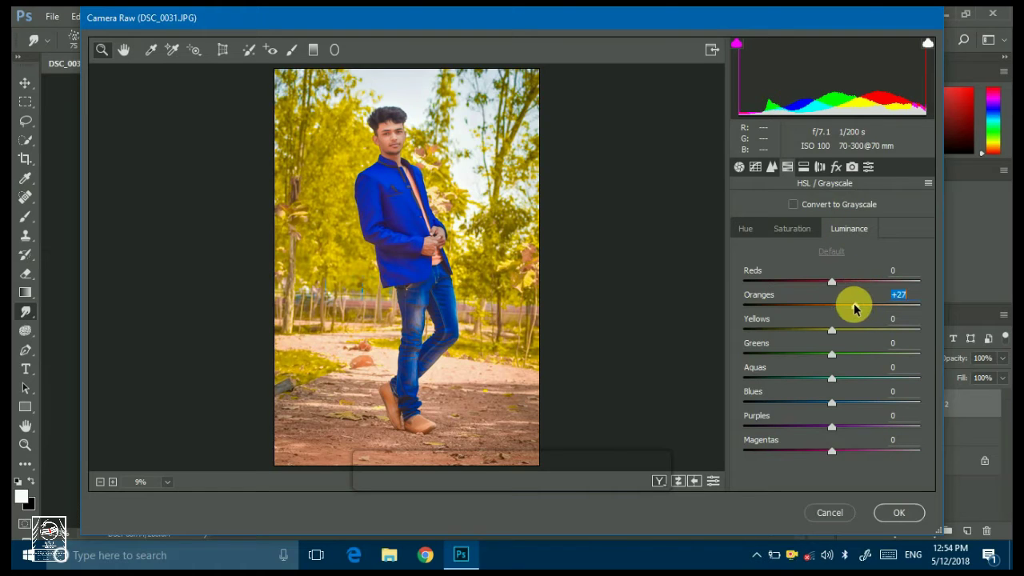
click(836, 167)
click(807, 409)
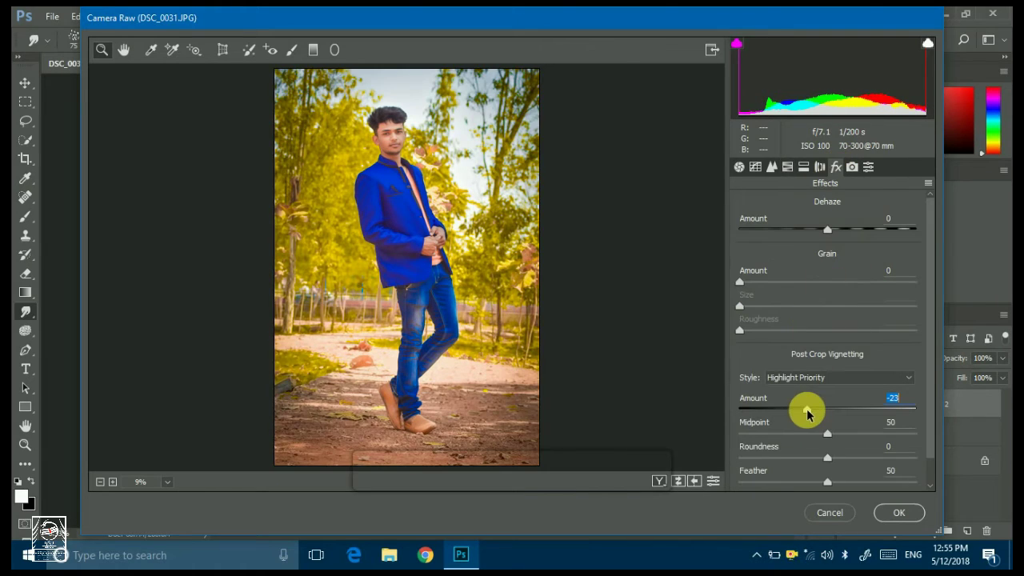
click(772, 166)
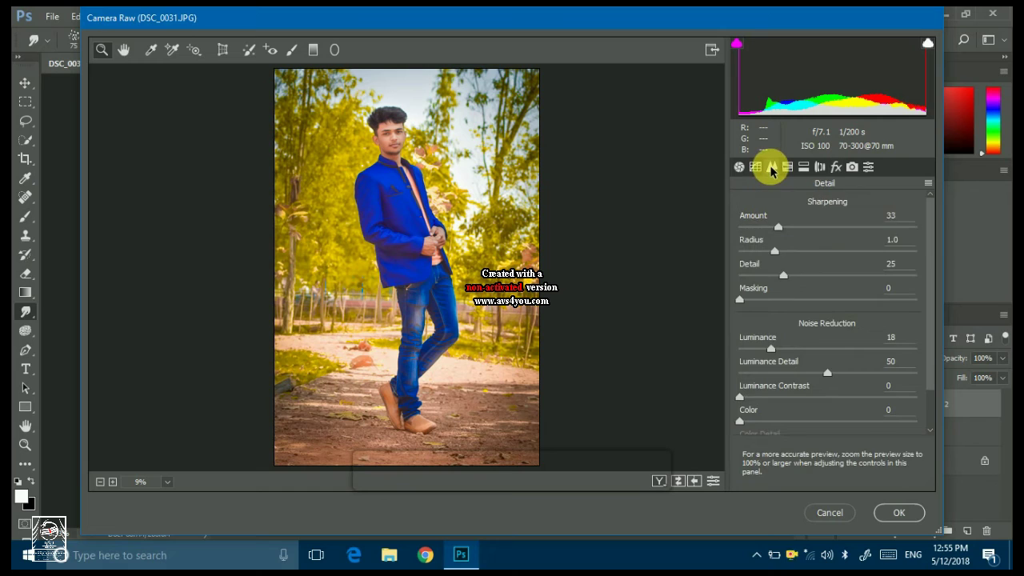
- Apply the Camera Raw grade to Background copy 2 and toggle it to compare
click(899, 513)
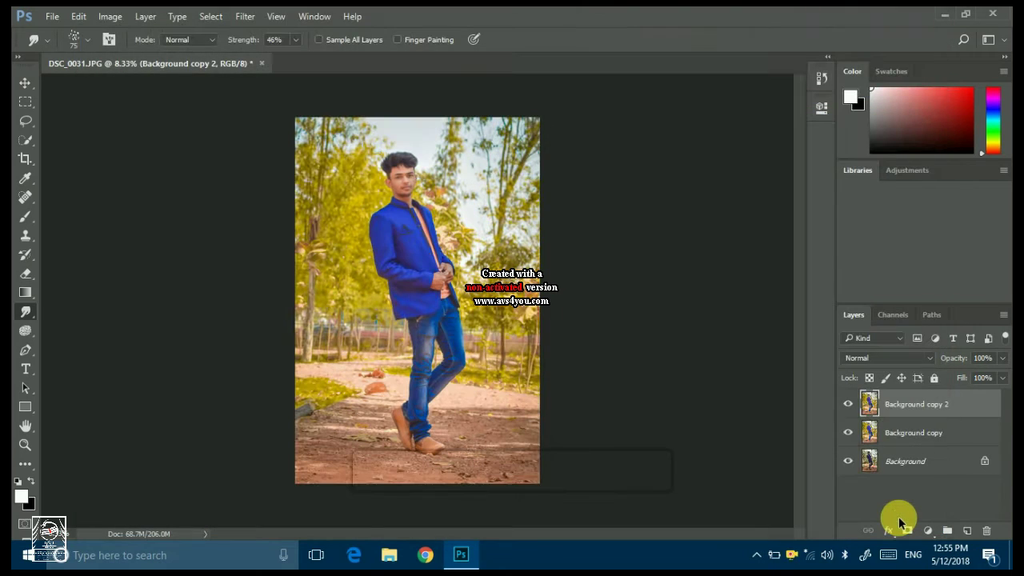
click(853, 409)
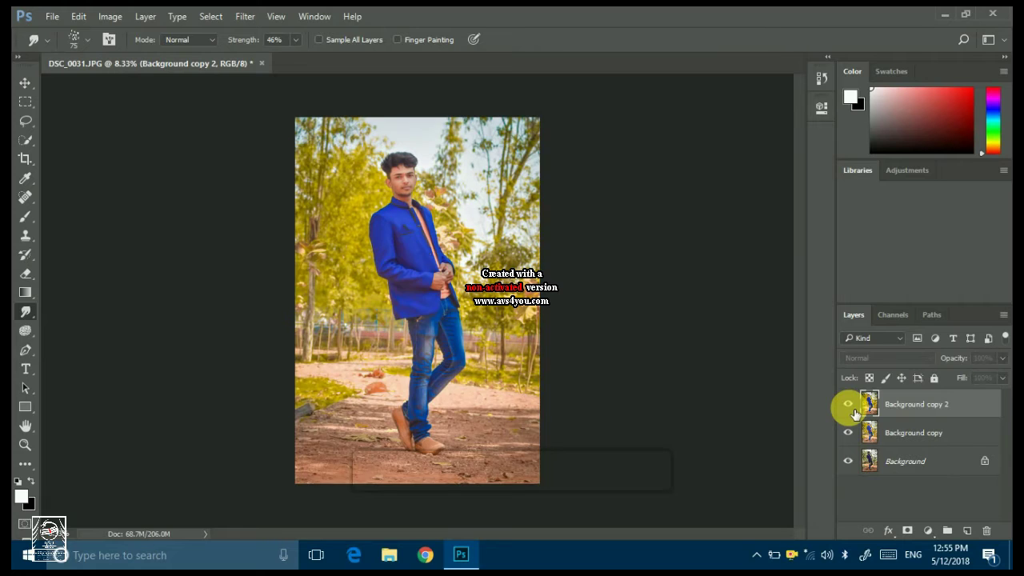
click(849, 406)
- Merge Background copy 2 down into Background copy and compare before and after
right_click(943, 410)
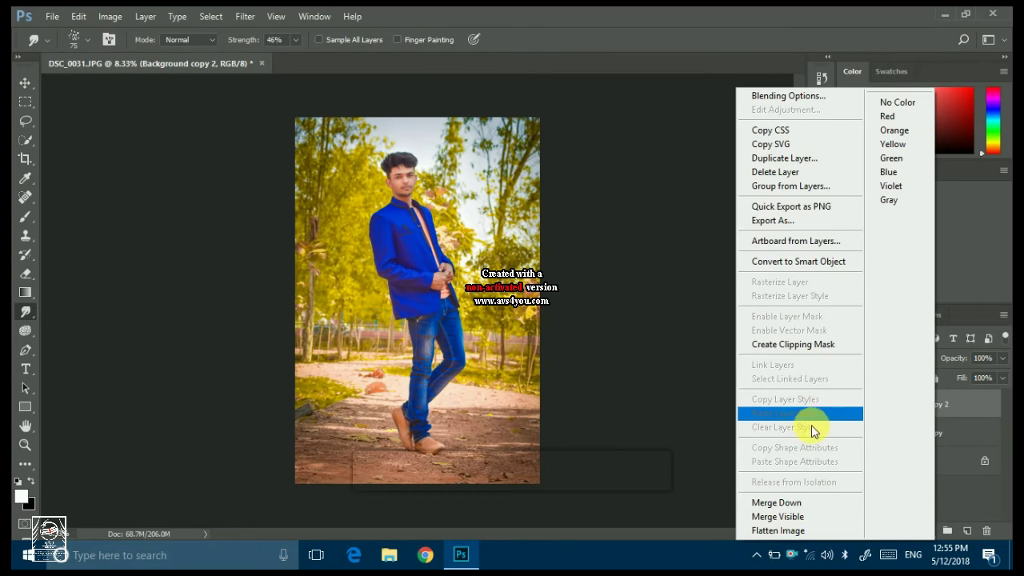
click(777, 503)
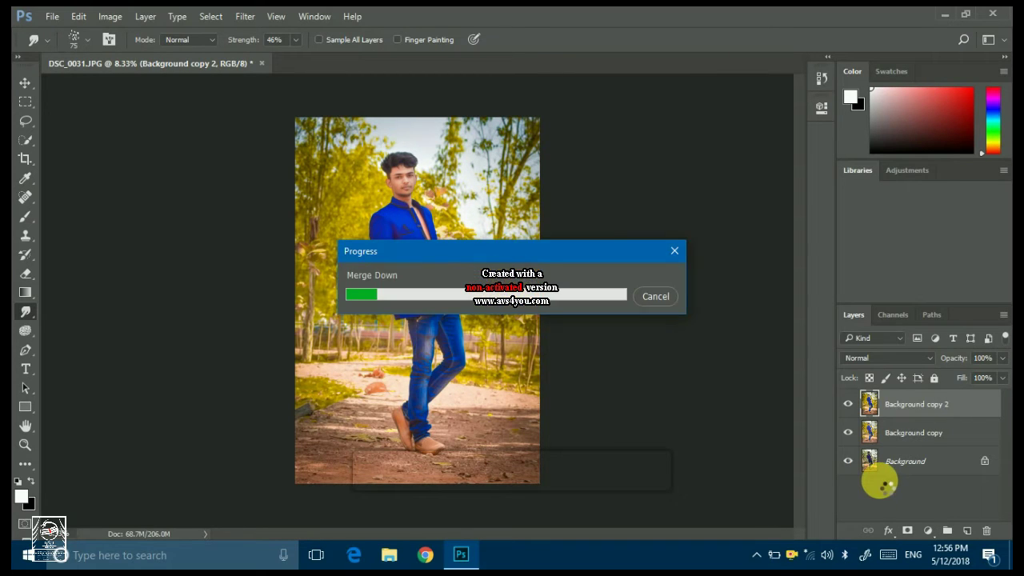
click(848, 404)
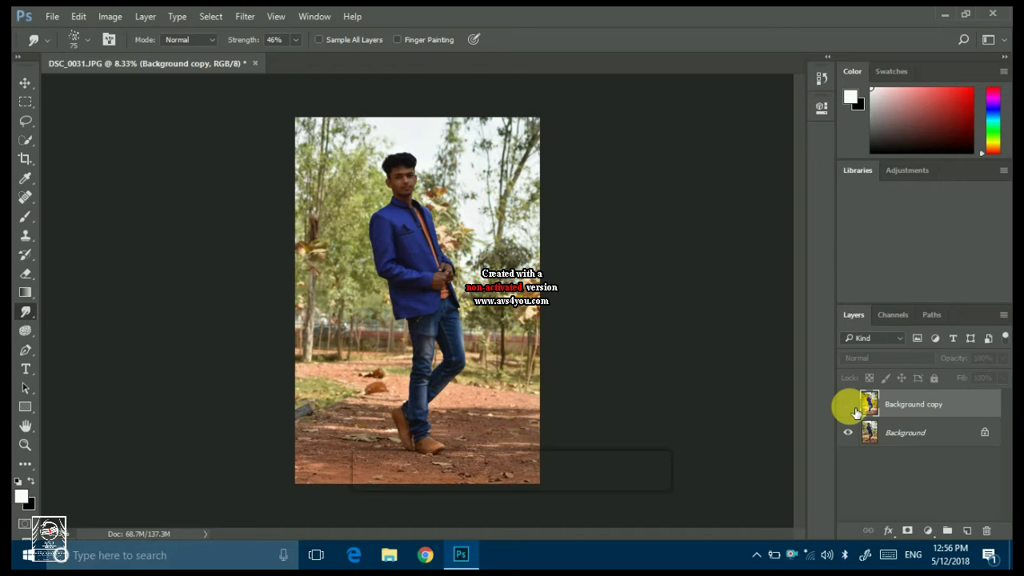
click(850, 406)
click(849, 406)
click(850, 406)
click(51, 16)
- Open the LOGO.png image
key(Escape)
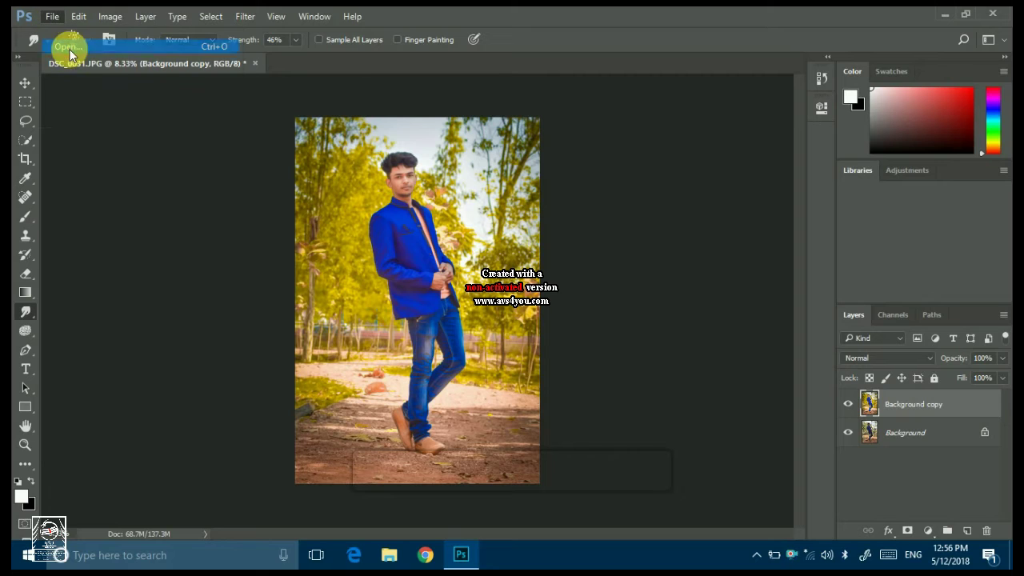
key(ctrl+o)
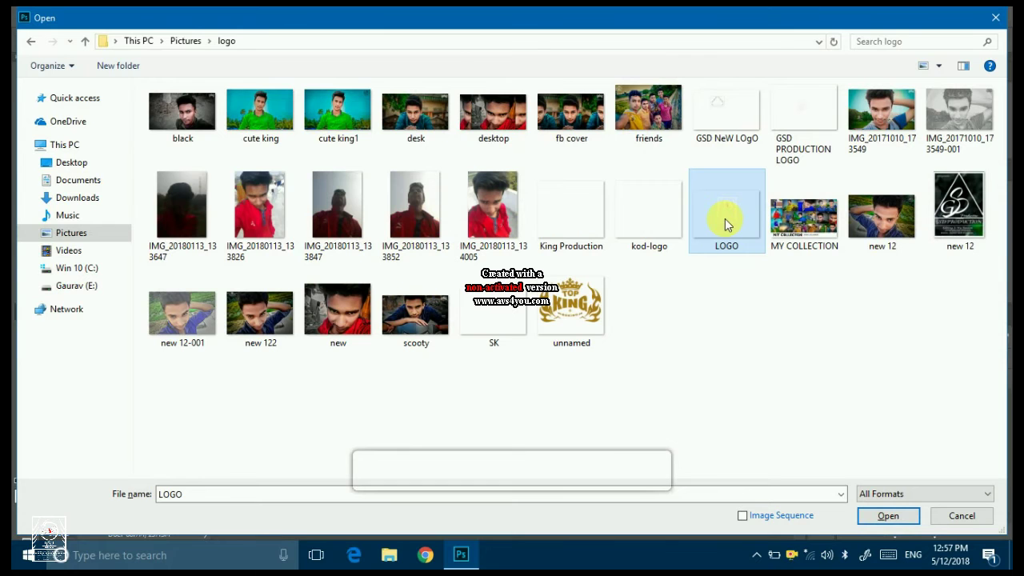
click(888, 516)
key(Escape)
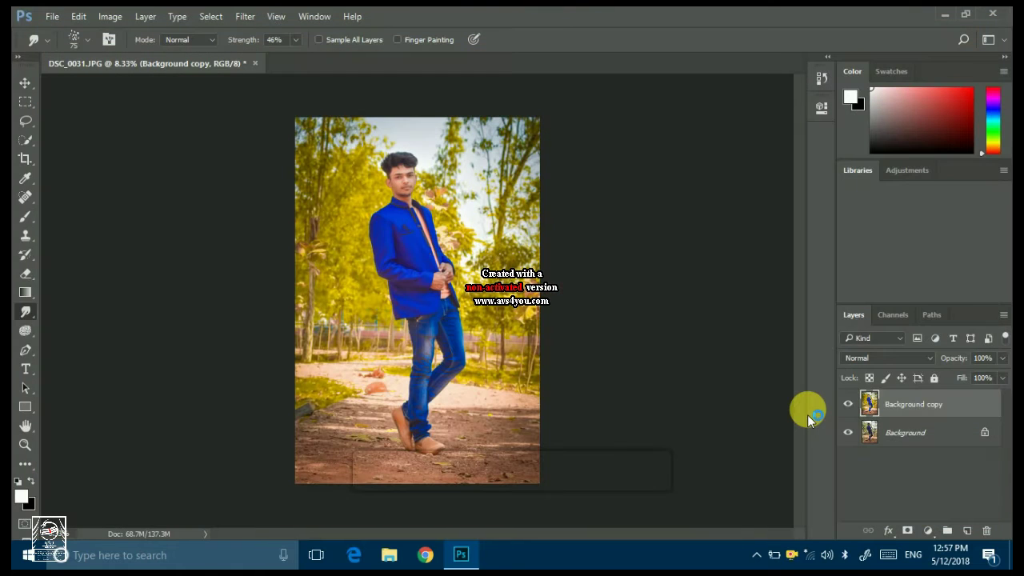
- Move the logo into DSC_0031.JPG, shrink it to about half size, and place it top-left
click(25, 84)
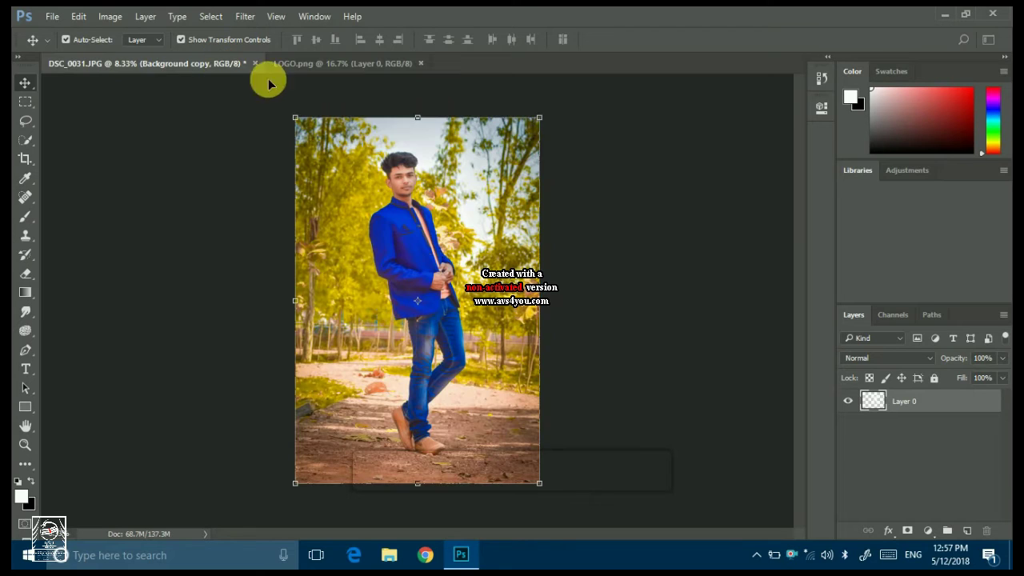
drag(224, 72, 429, 176)
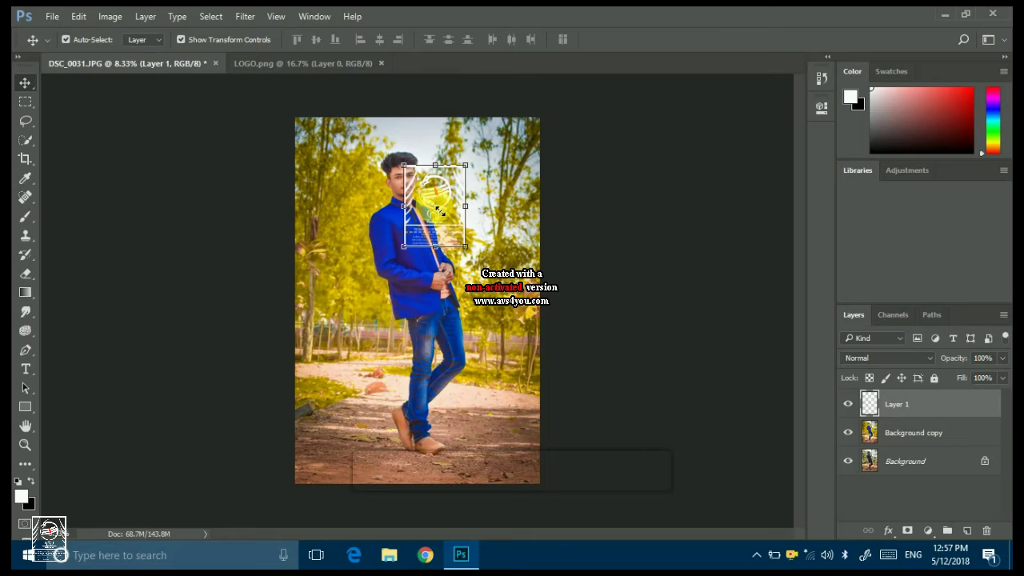
mouse_move(465, 244)
mouse_down()
mouse_move(434, 208)
mouse_move(520, 160)
mouse_move(323, 153)
mouse_move(331, 166)
mouse_up()
key(Return)
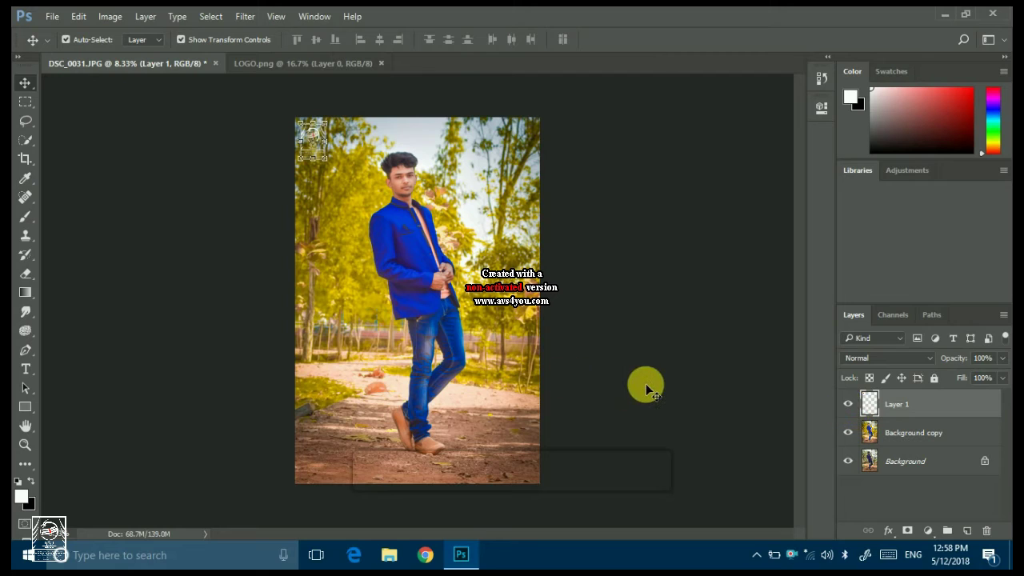
- Merge the logo's Layer 1 into Background copy and toggle visibility to compare
click(783, 402)
right_click(869, 407)
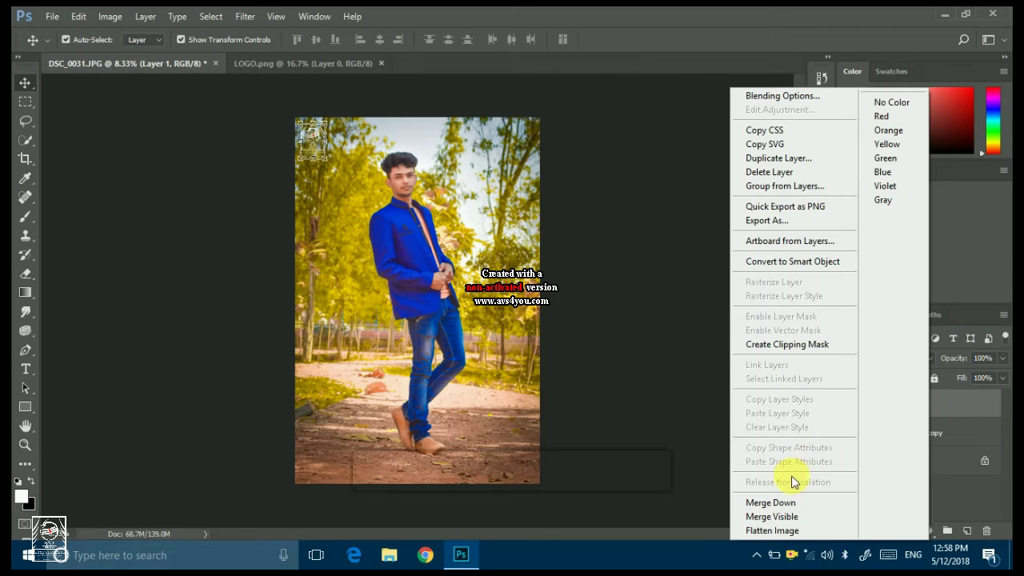
click(789, 501)
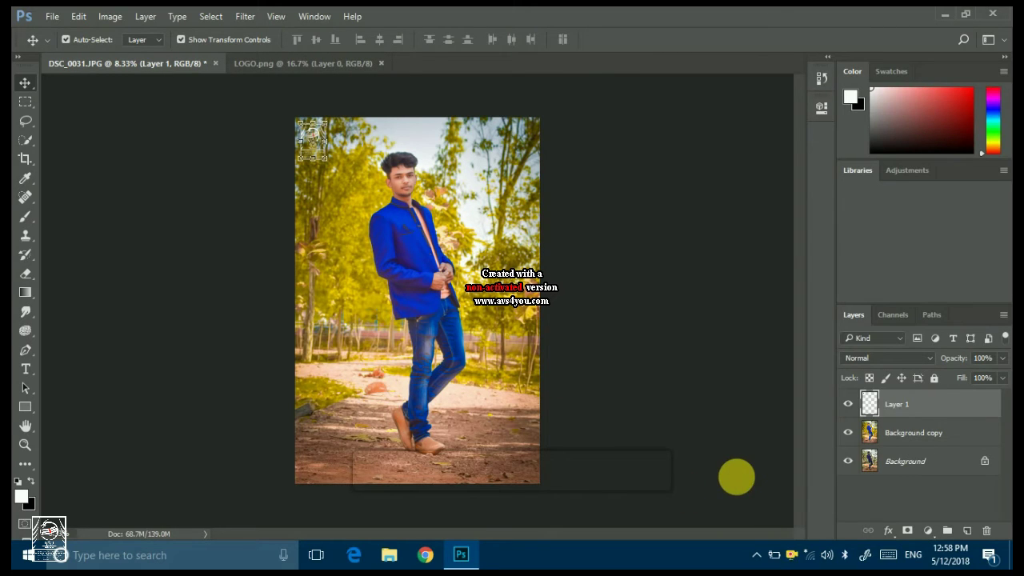
click(848, 404)
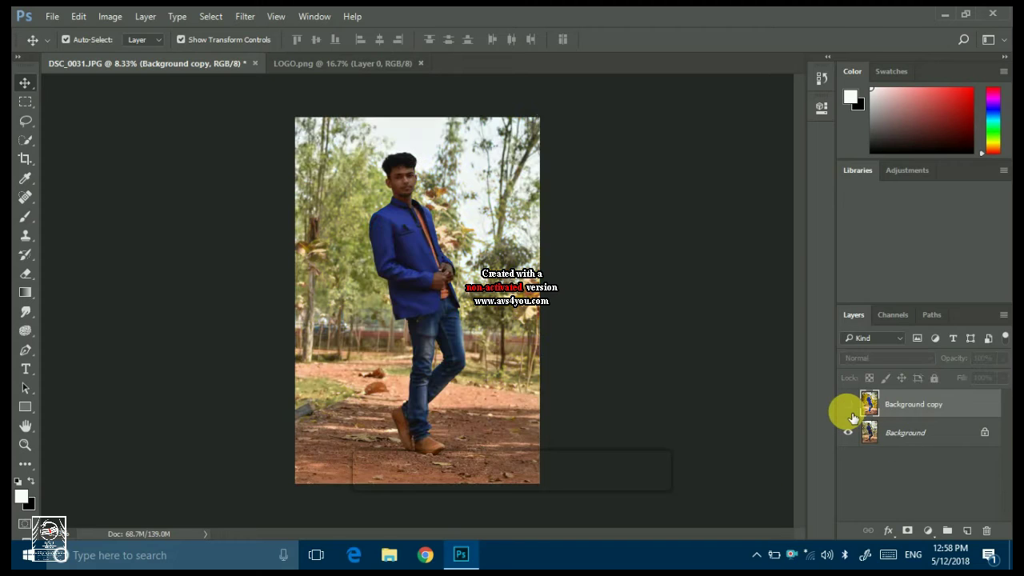
click(849, 408)
click(850, 408)
click(850, 408)
click(850, 408)
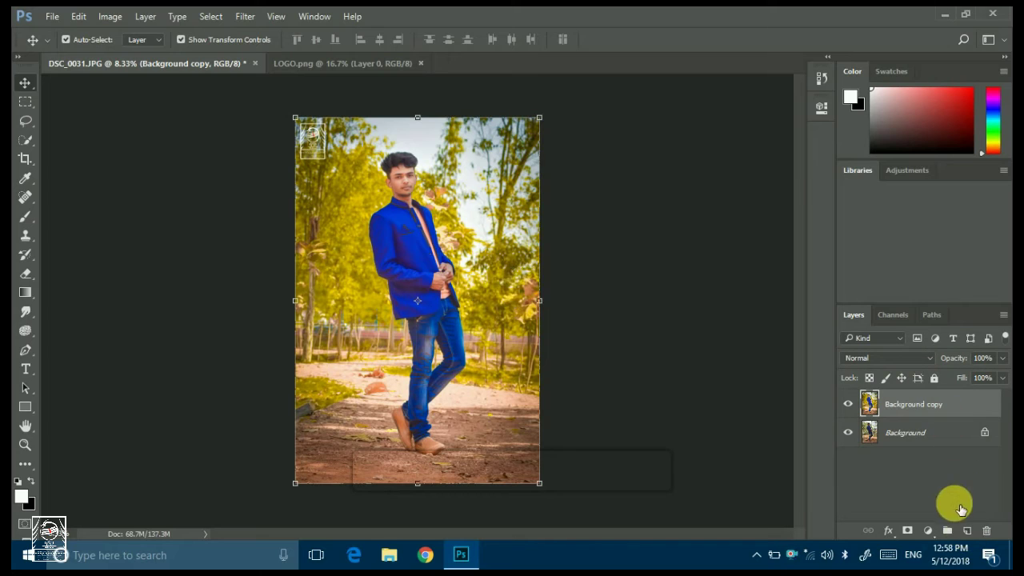
- Add a new layer and paint a soft white glow spot with the Brush
click(969, 532)
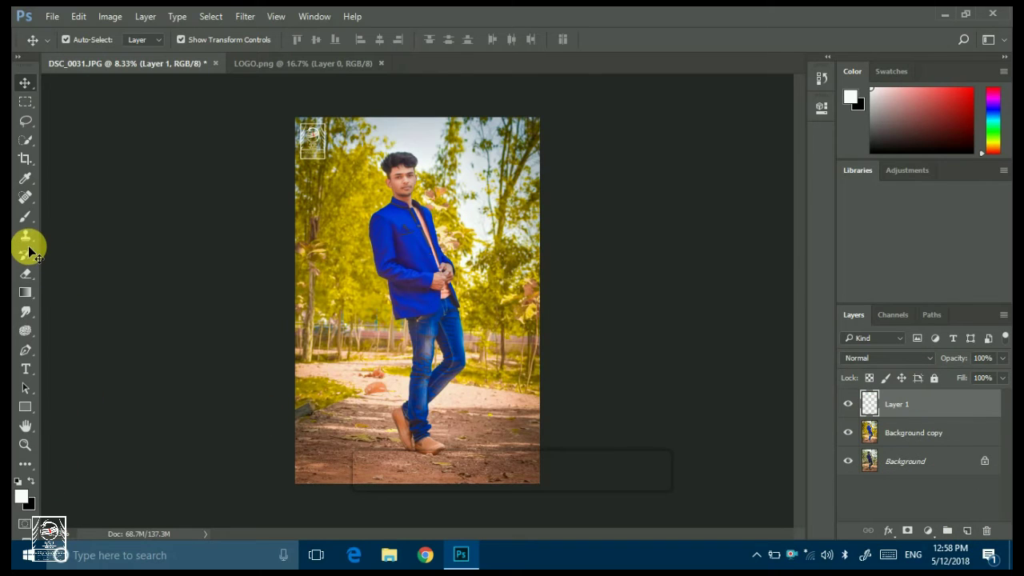
click(25, 217)
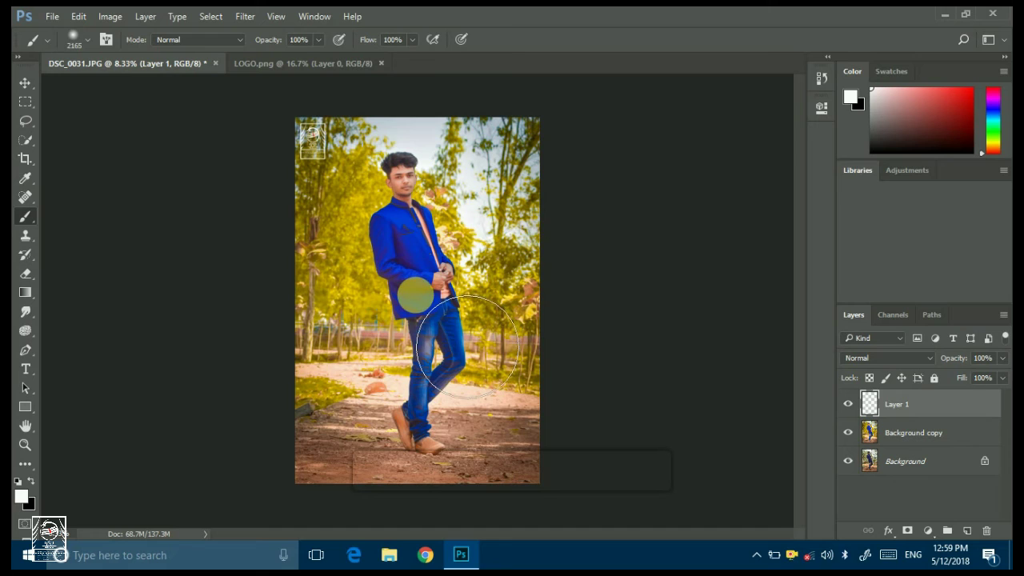
click(410, 289)
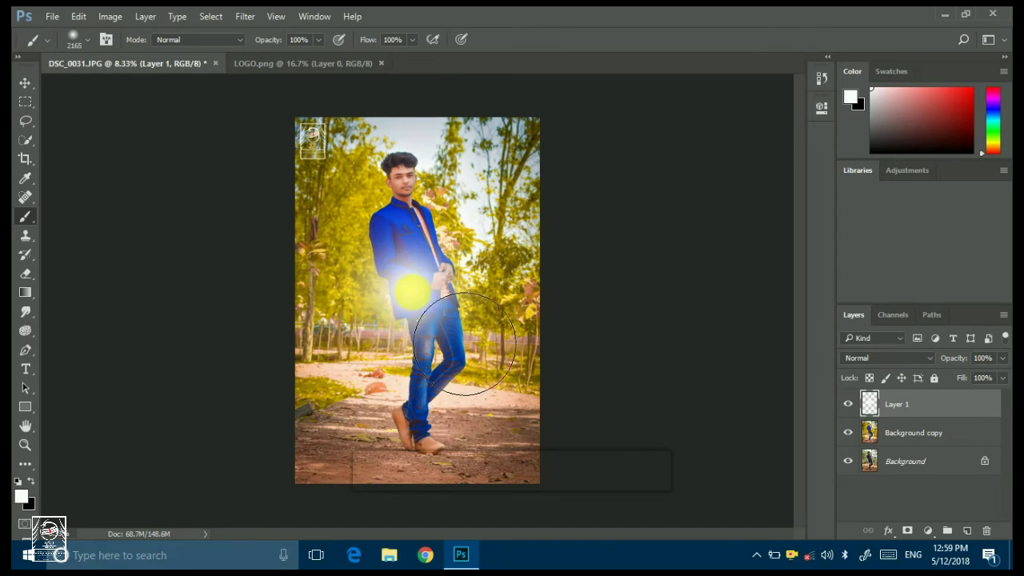
- Scale the glow to about 68% beside the man's shoulder and merge it into Background copy
click(26, 83)
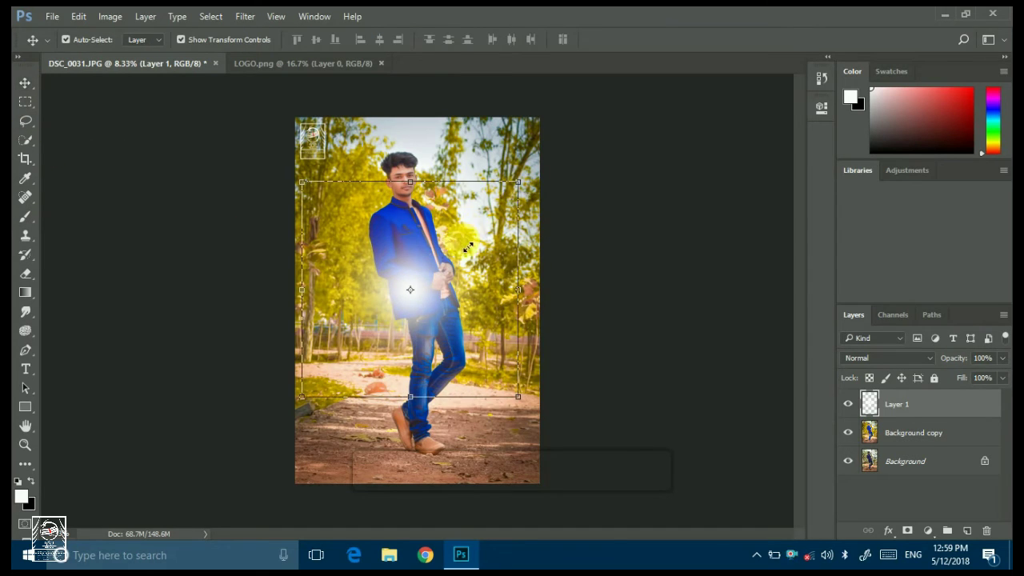
drag(523, 189, 448, 253)
drag(405, 332, 508, 244)
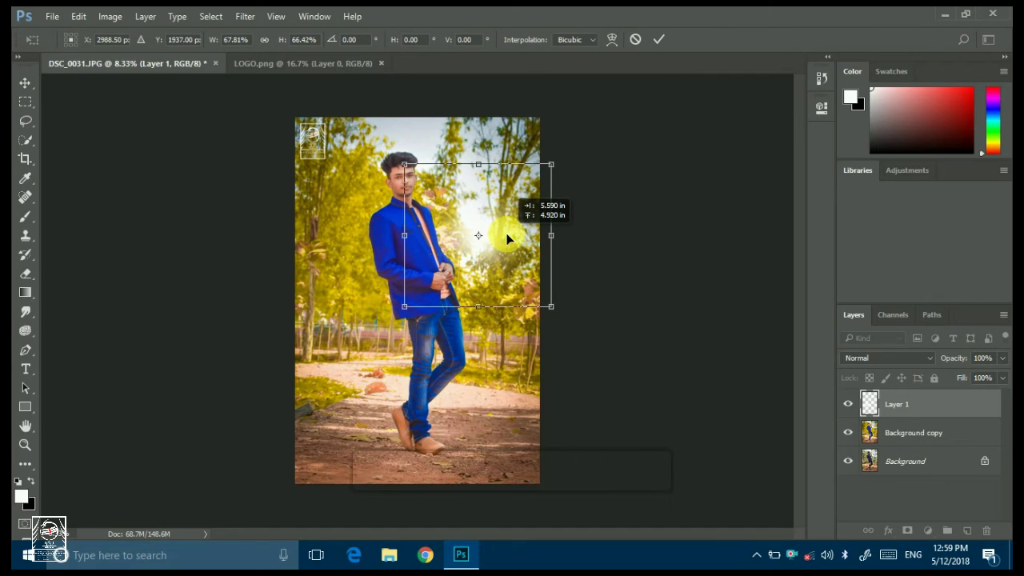
key(Return)
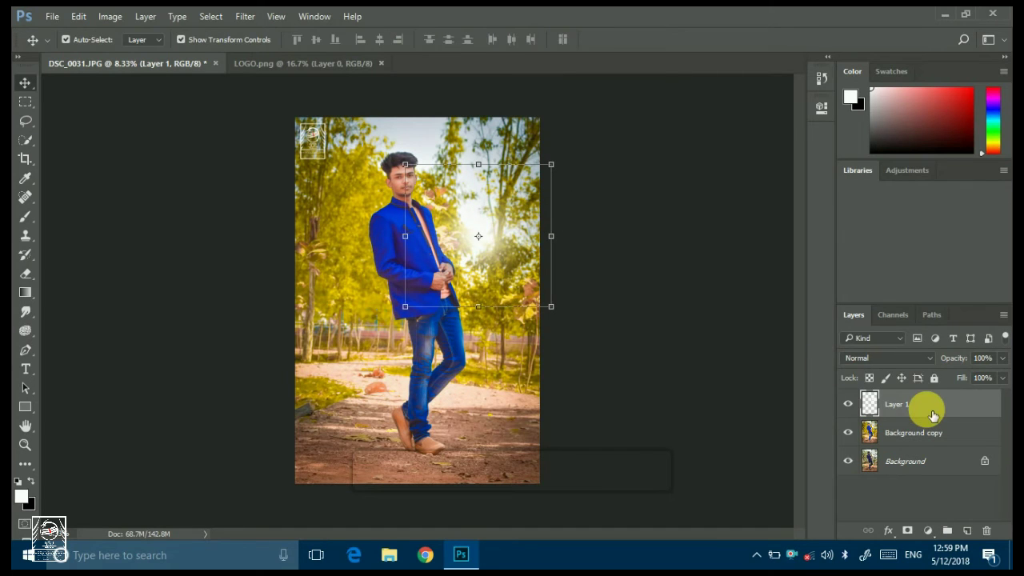
right_click(924, 406)
click(768, 499)
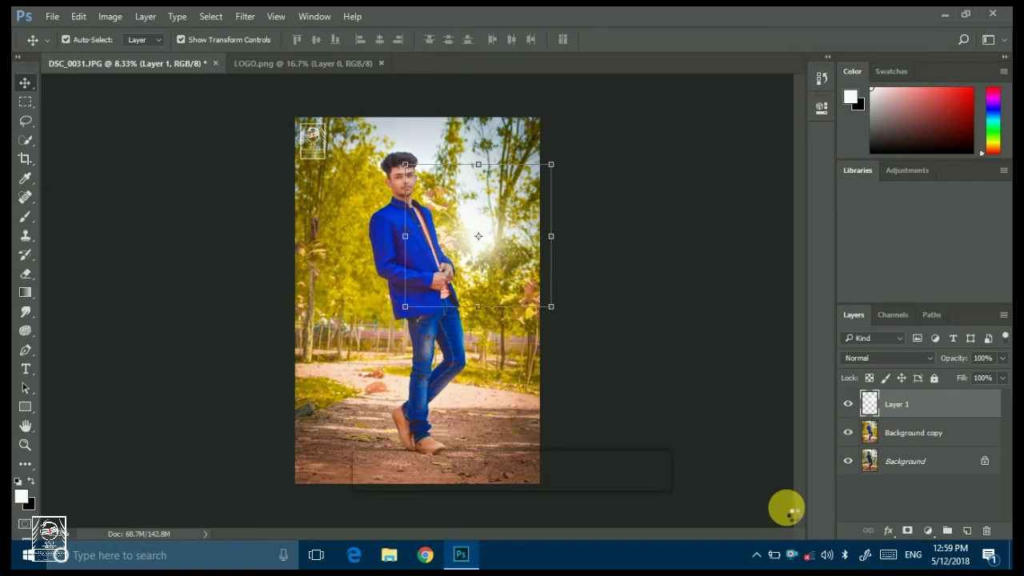
click(24, 158)
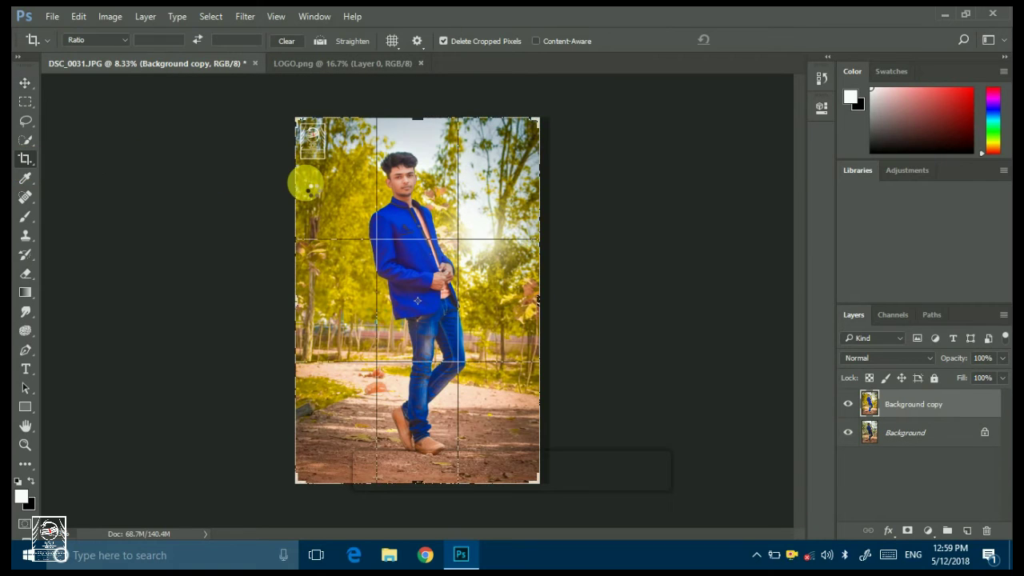
- Confirm an unchanged crop, then toggle the edited layer's visibility to compare with the original
click(309, 186)
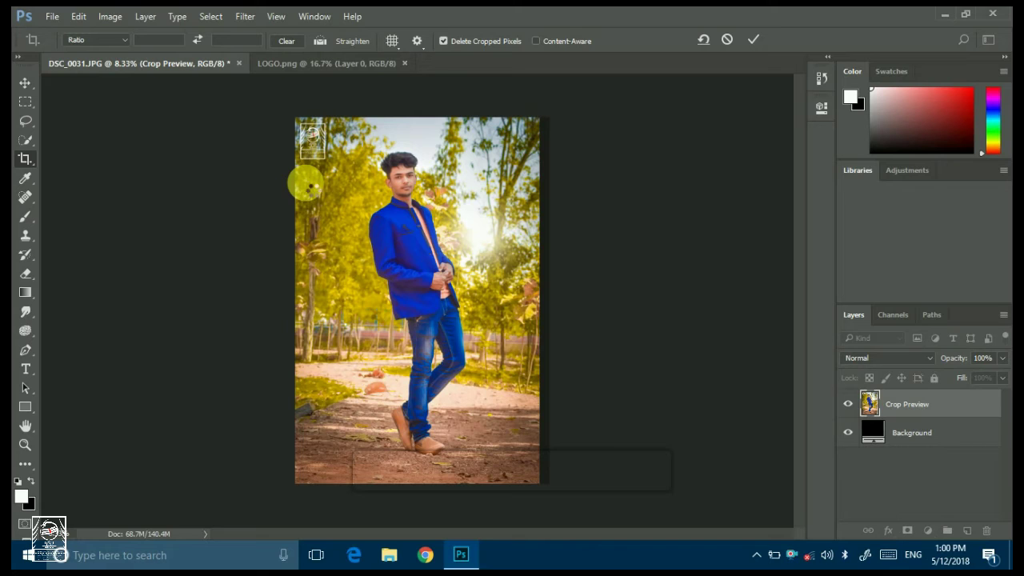
key(Return)
click(25, 84)
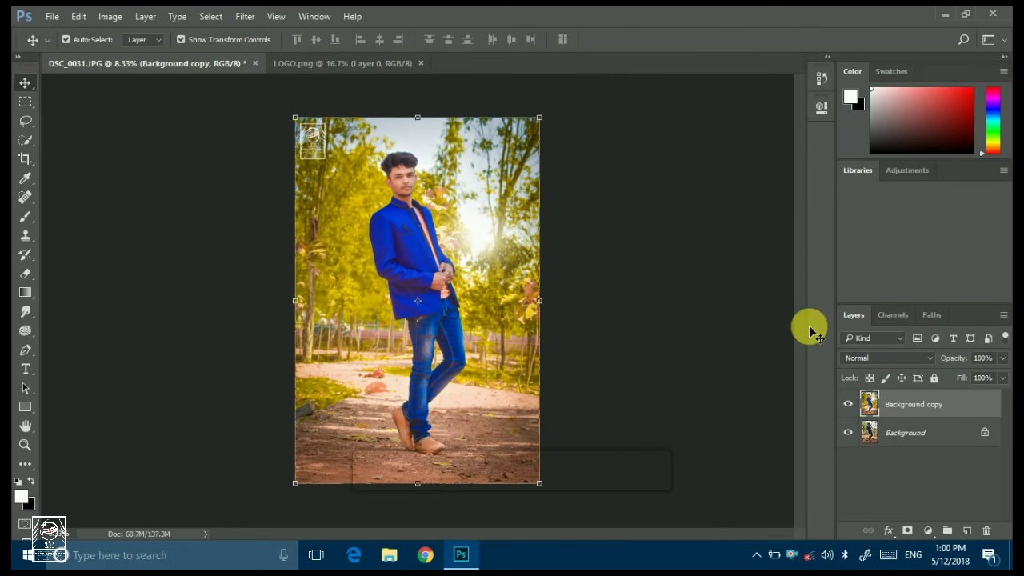
click(848, 404)
click(848, 404)
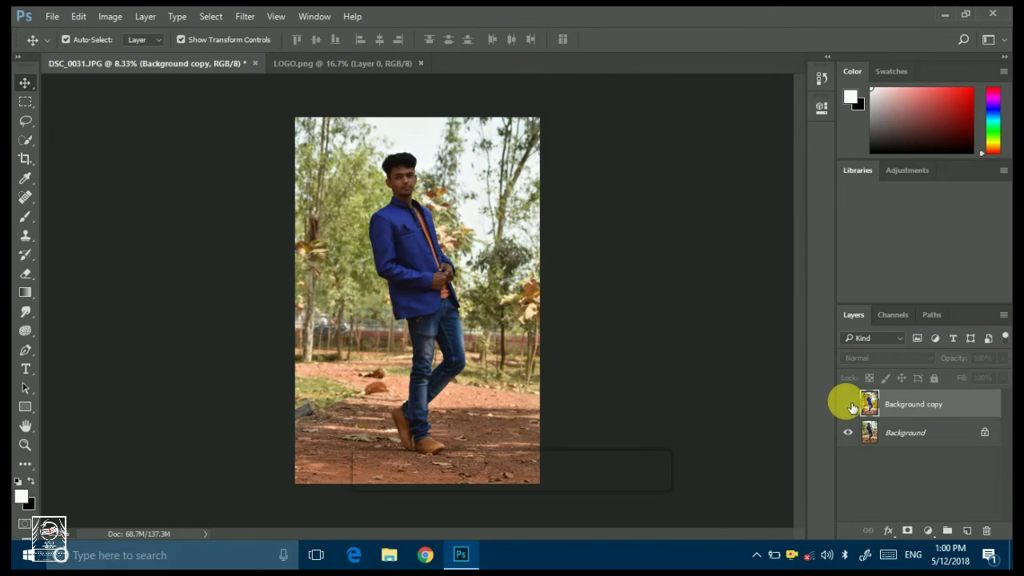
click(848, 404)
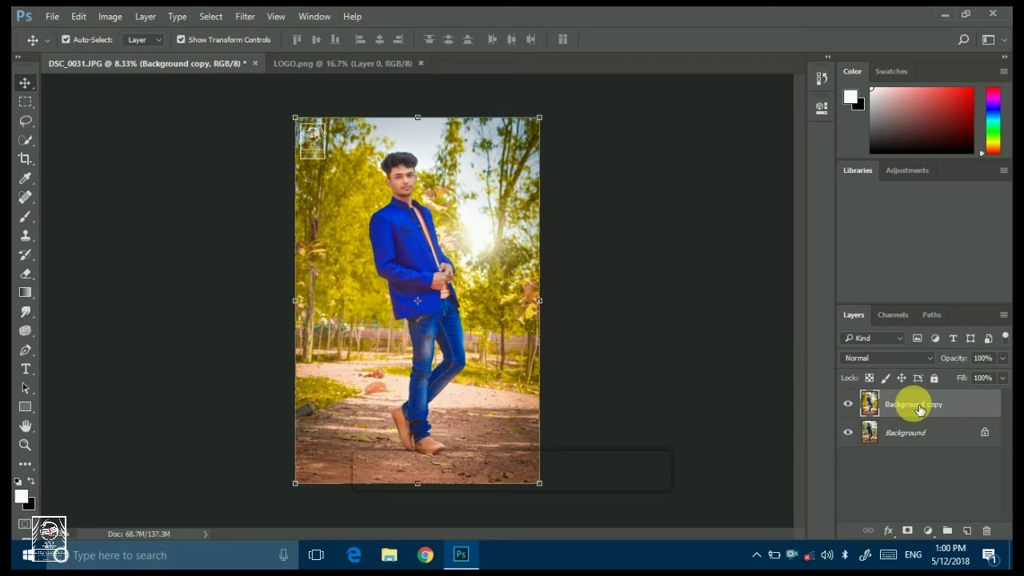
- Extend the canvas to the right with the Crop tool, leaving a wide empty area
click(26, 163)
drag(540, 300, 685, 300)
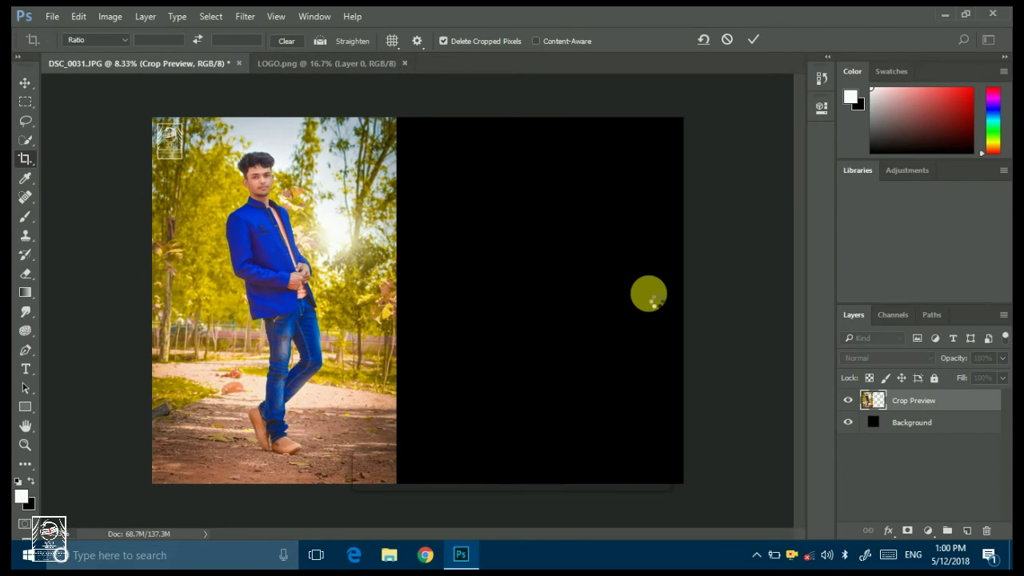
click(25, 84)
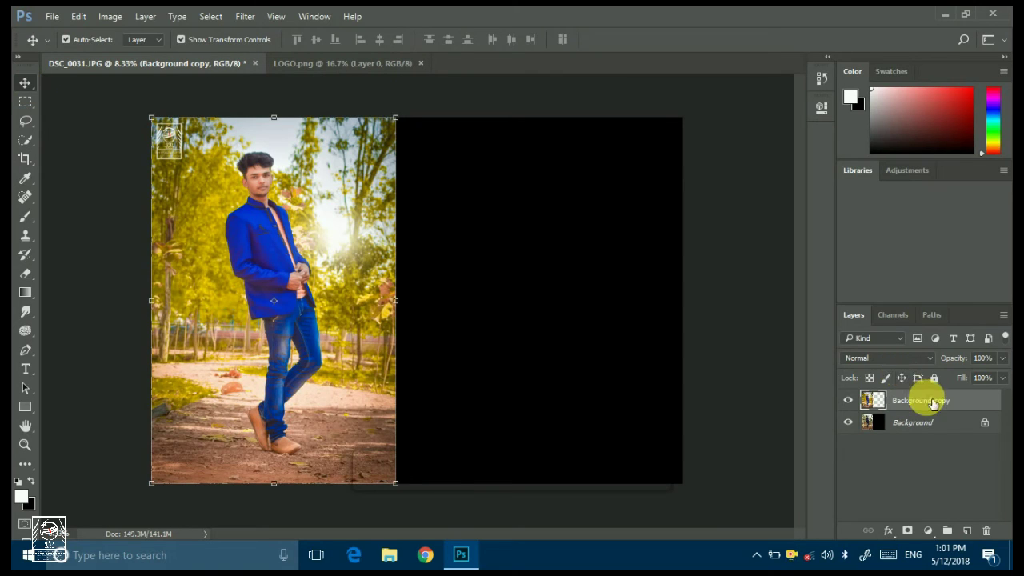
- Duplicate Background copy, enlarge it to about 123% on the right side, and place it below Background copy
drag(925, 400, 967, 530)
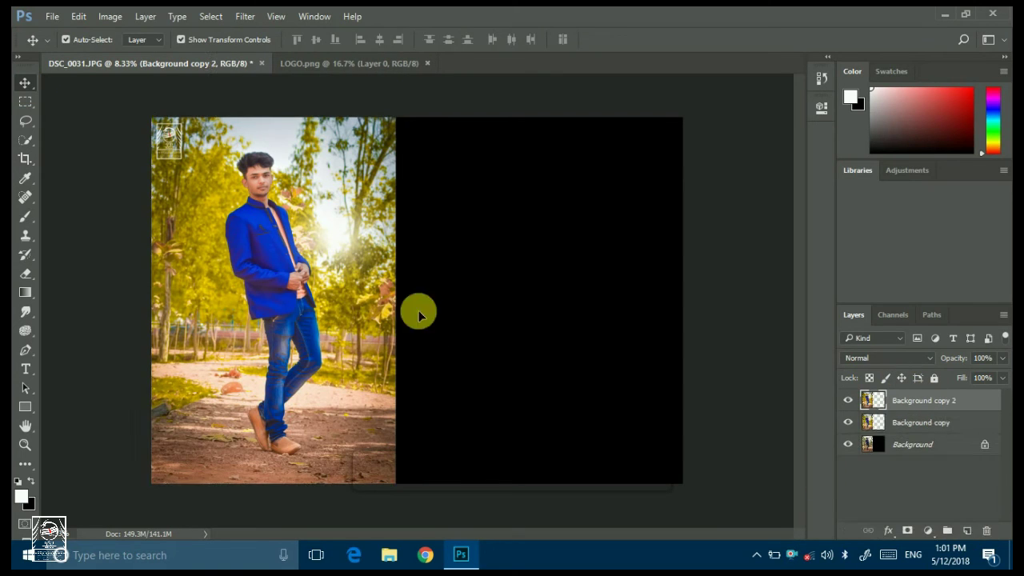
mouse_move(505, 338)
mouse_down()
mouse_move(588, 339)
mouse_move(588, 319)
mouse_up()
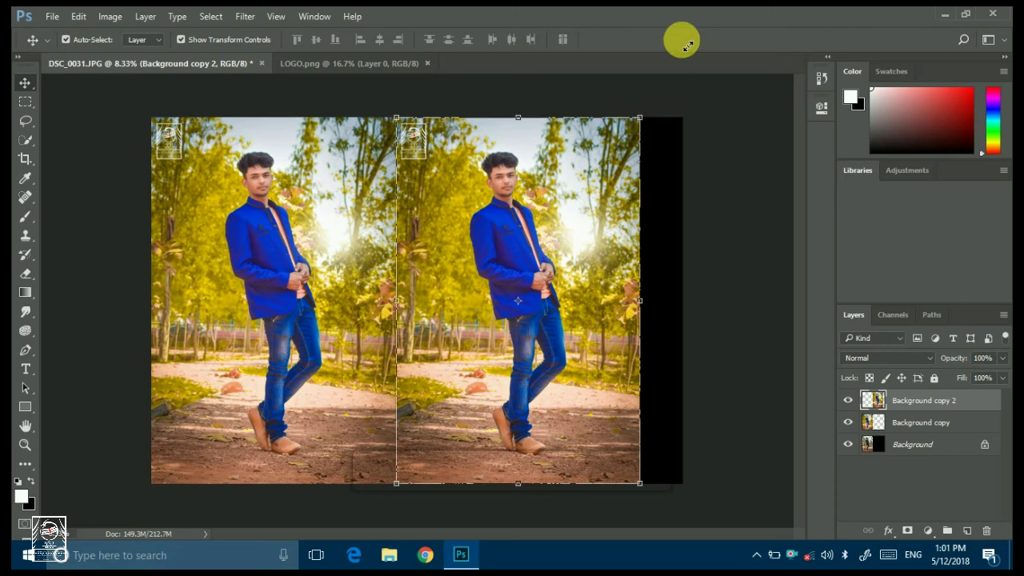
drag(688, 45, 697, 27)
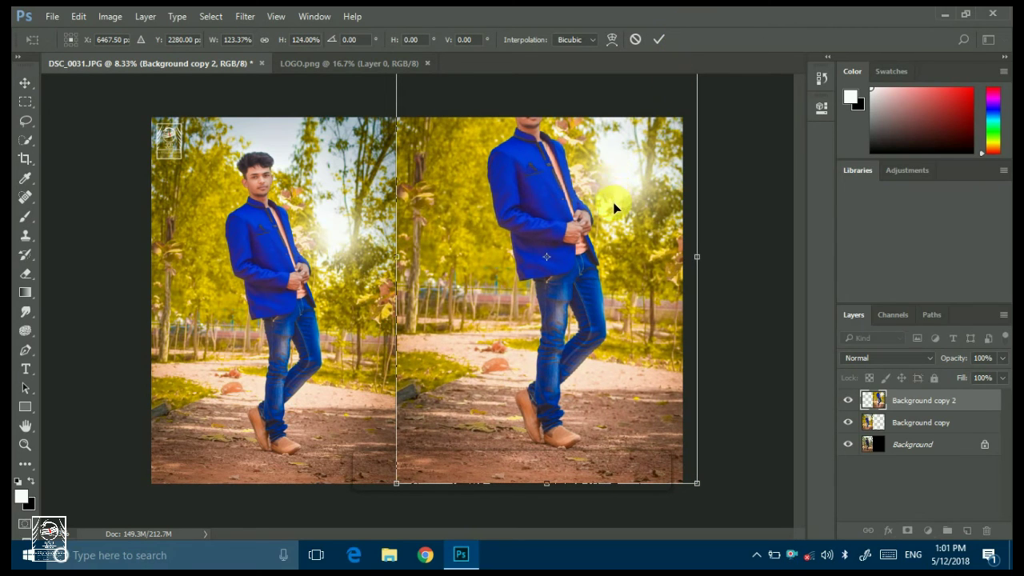
drag(614, 208, 616, 232)
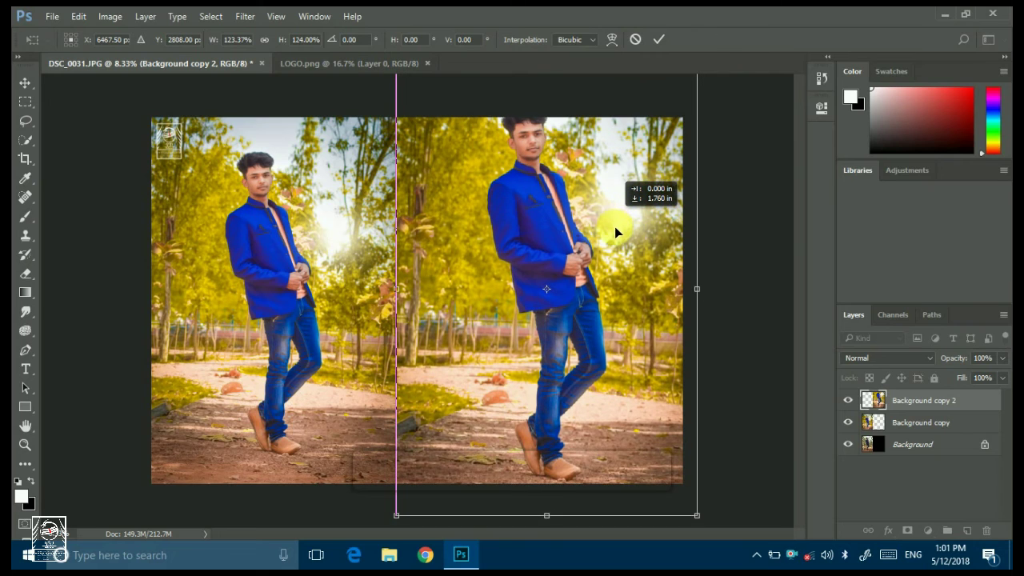
mouse_move(549, 201)
mouse_down()
mouse_move(550, 212)
mouse_move(548, 200)
mouse_move(538, 206)
mouse_up()
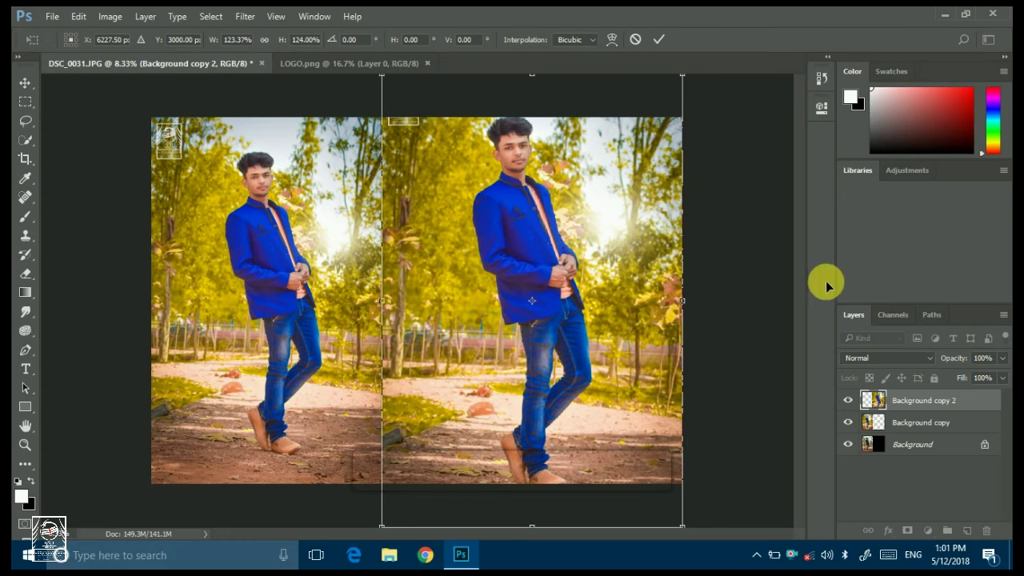
click(928, 408)
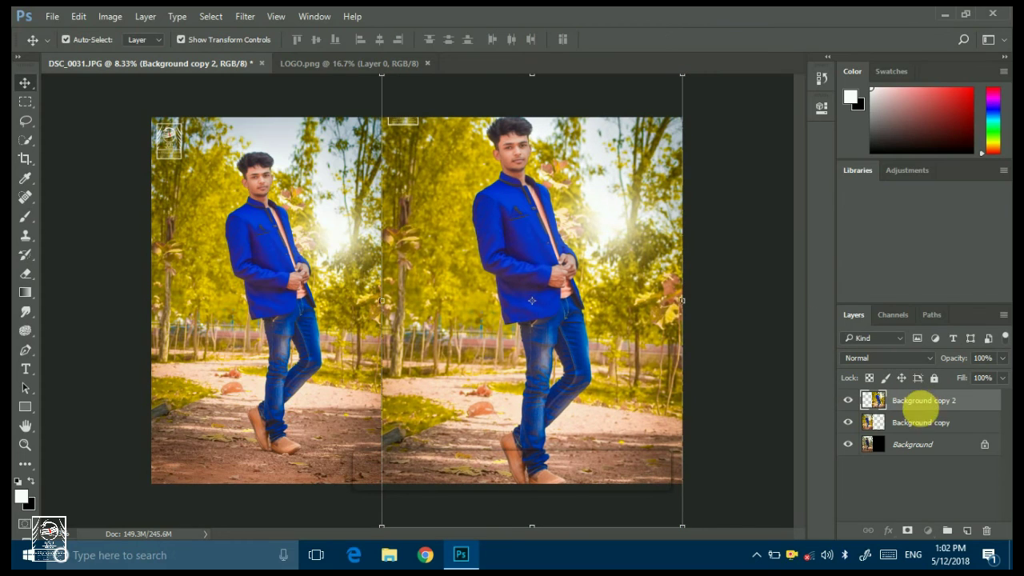
drag(918, 400, 915, 432)
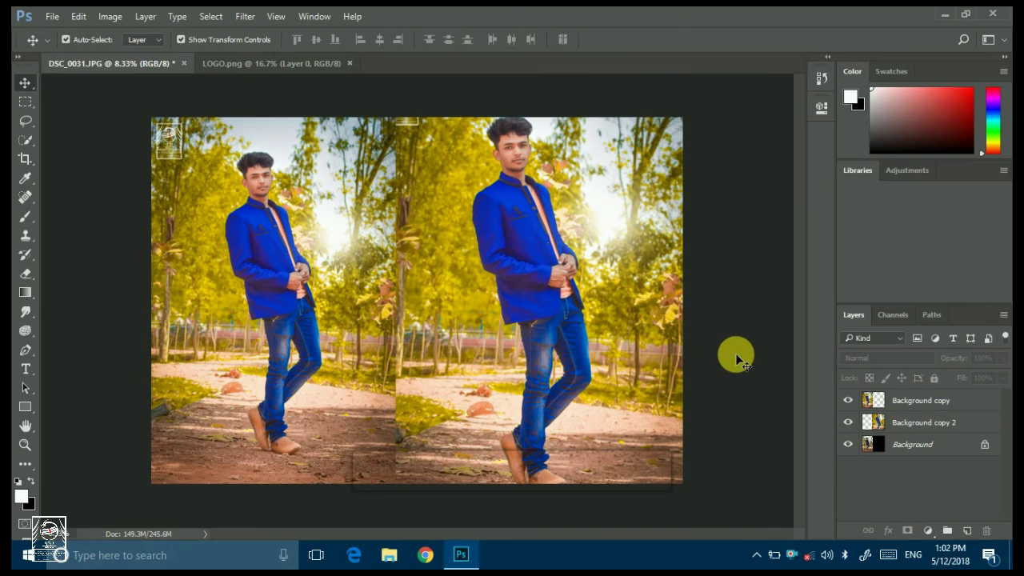
- Merge the two portrait layers into one and crop the overflow to the canvas edges
right_click(922, 410)
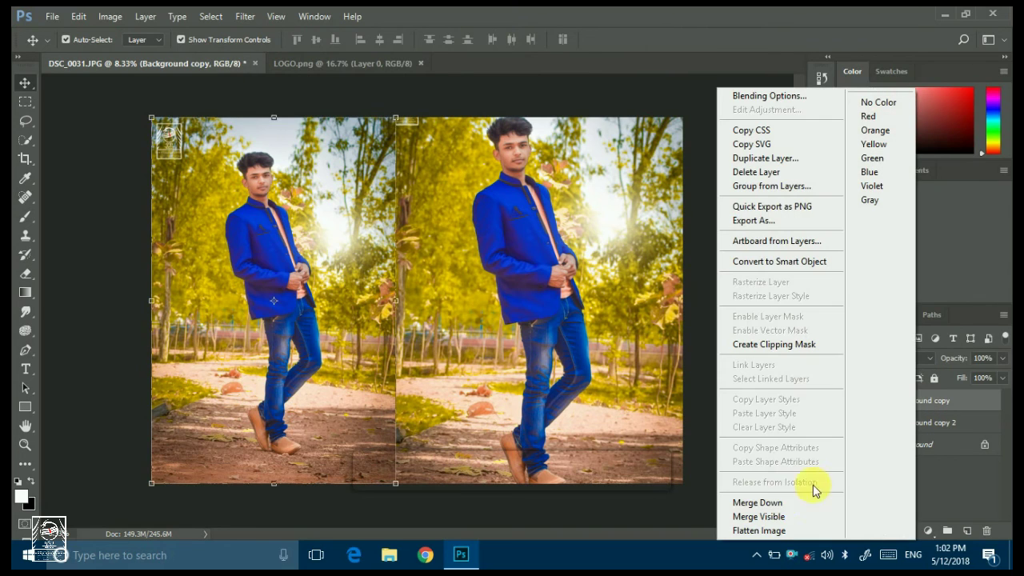
click(693, 516)
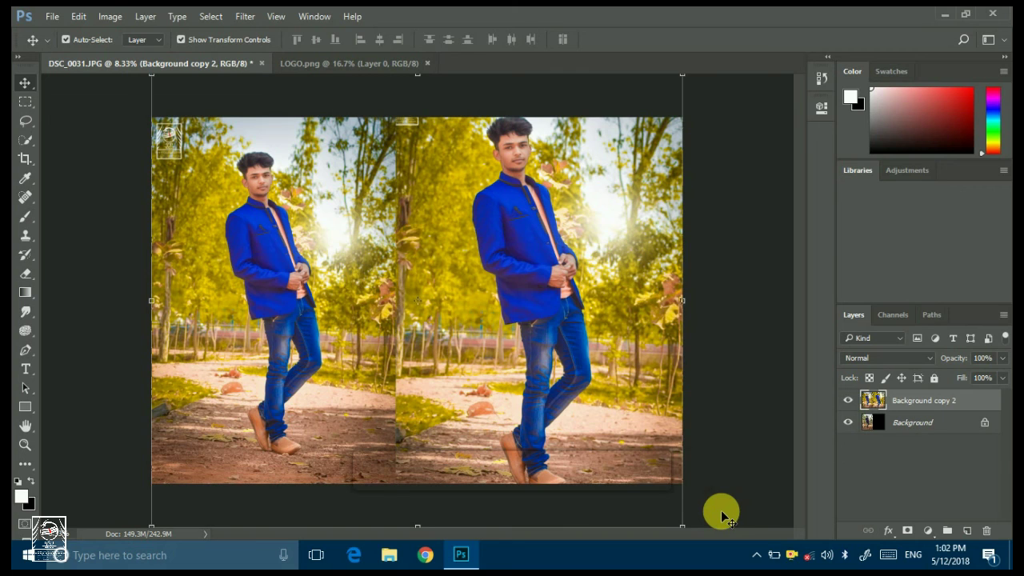
click(25, 158)
click(247, 222)
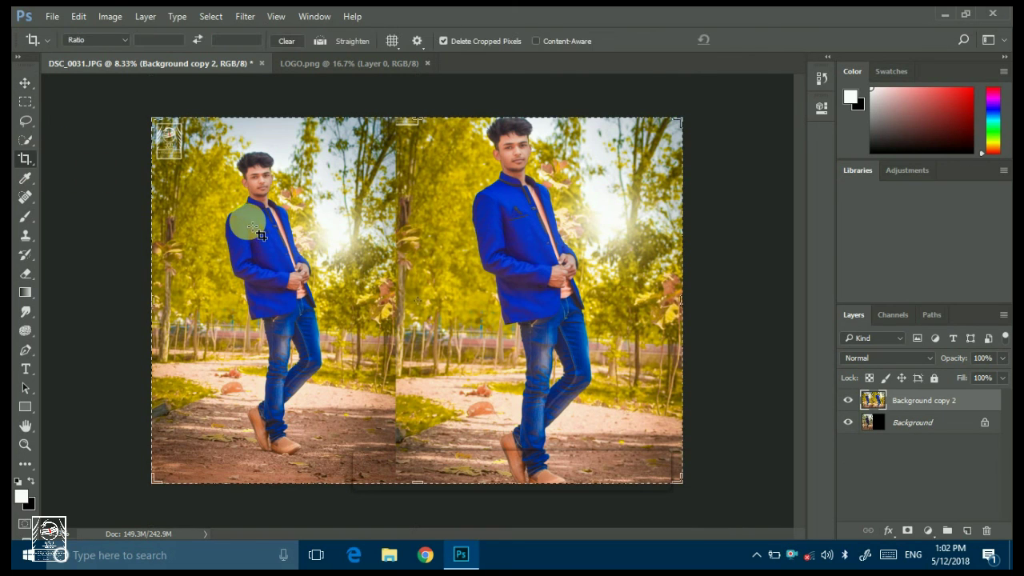
click(247, 221)
- Toggle the merged layer's visibility to check the result, then go to File > Save As
click(25, 83)
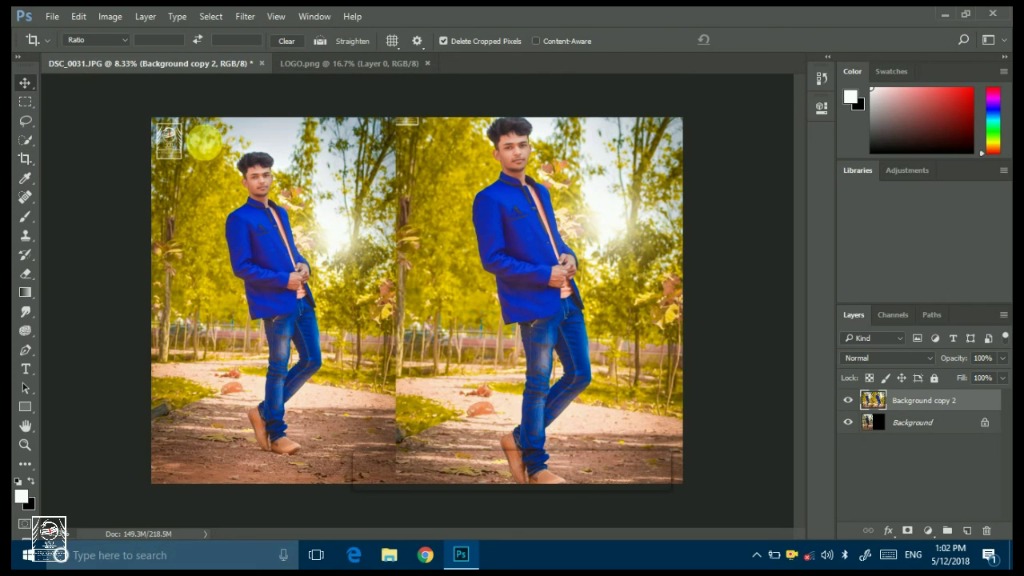
click(848, 400)
click(849, 401)
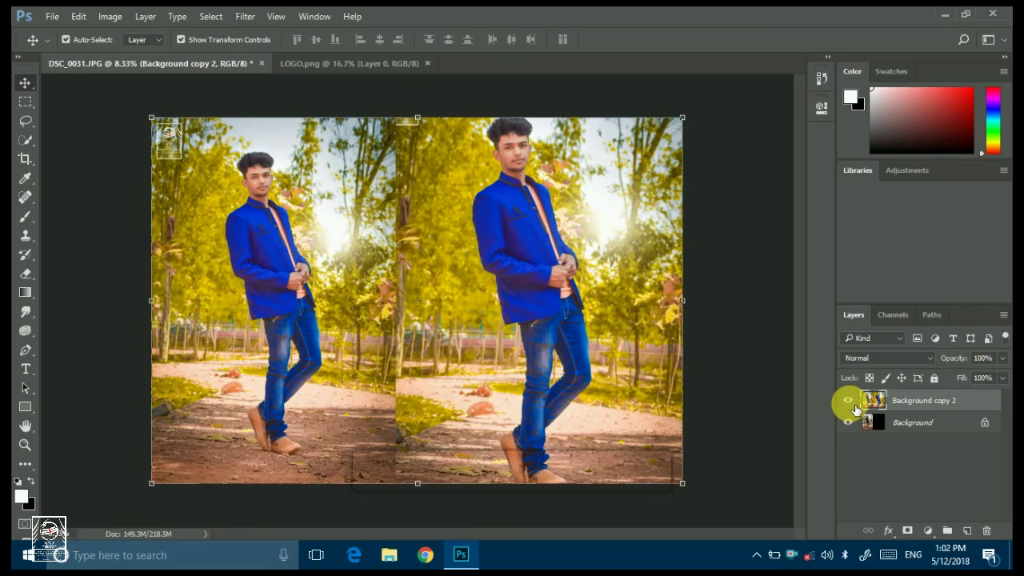
click(51, 16)
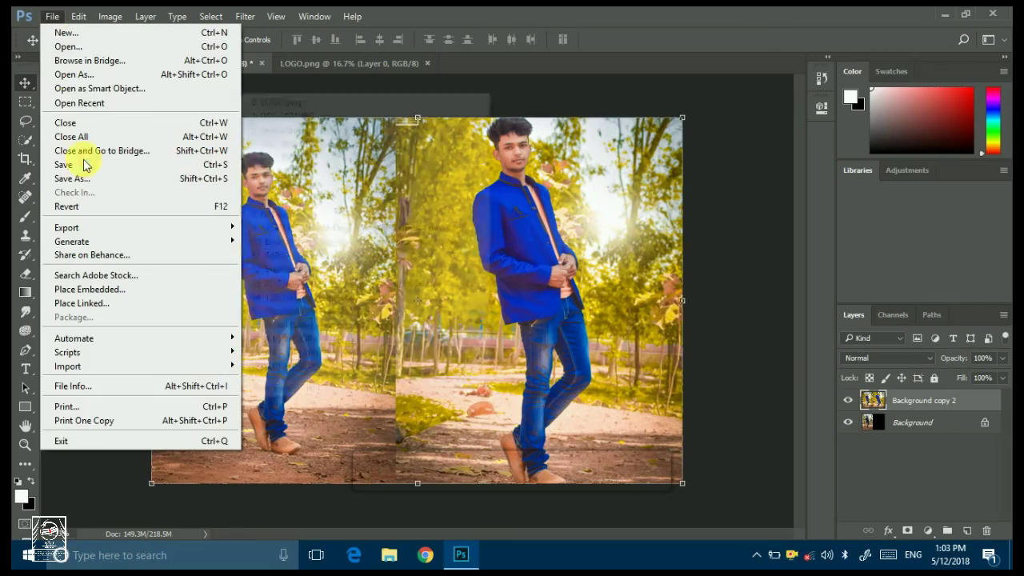